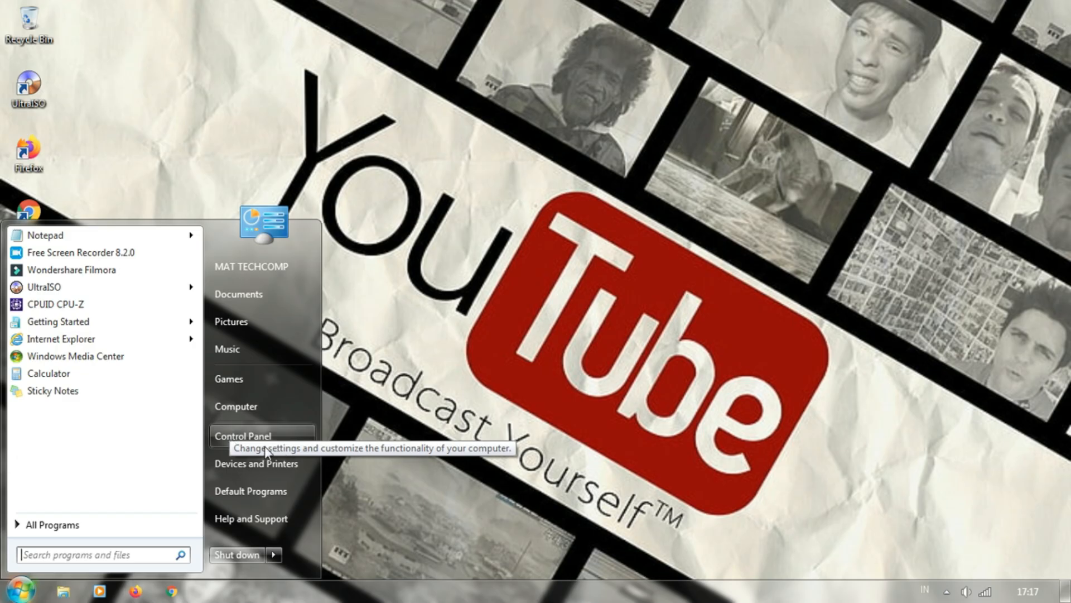
# Open the advanced settings of Windows Firewall through Control Panel's System and Security category, and close the Control Panel window
pyautogui.click(252, 437)
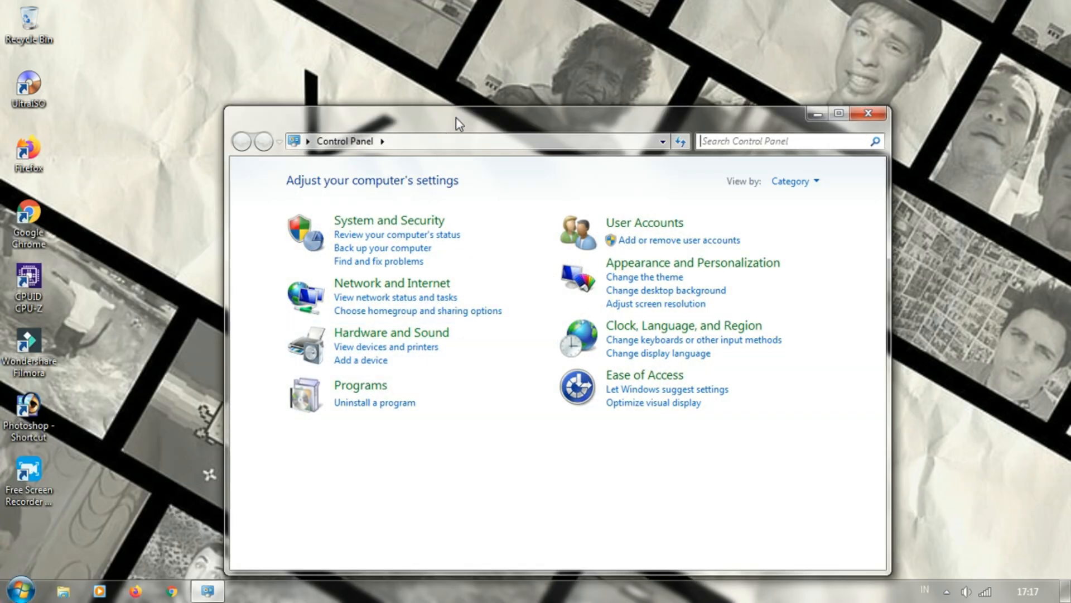
pyautogui.moveTo(456, 118); pyautogui.dragTo(490, 36)
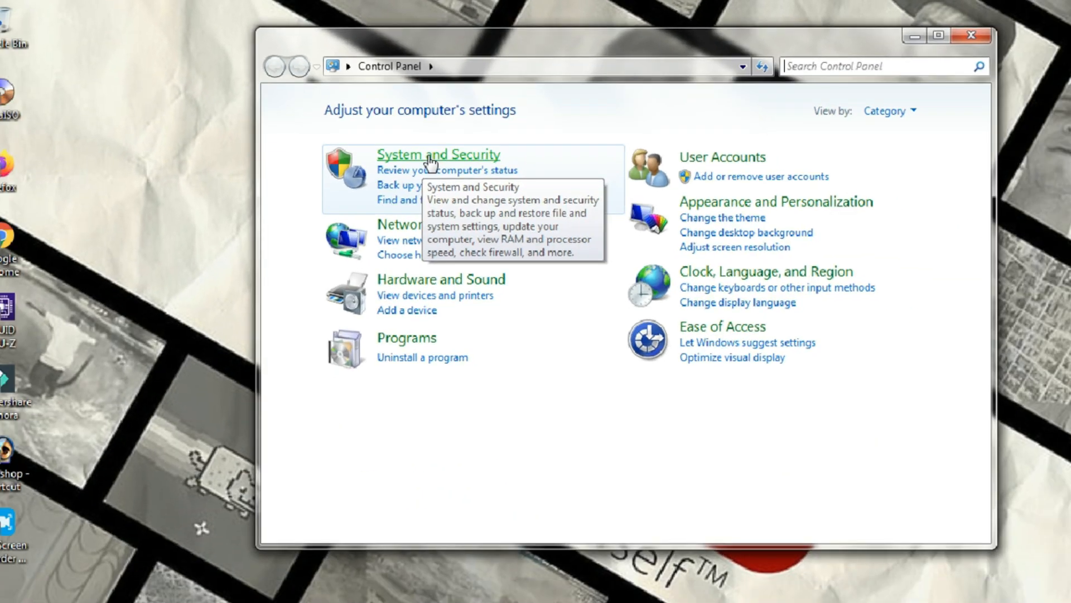
pyautogui.click(542, 281)
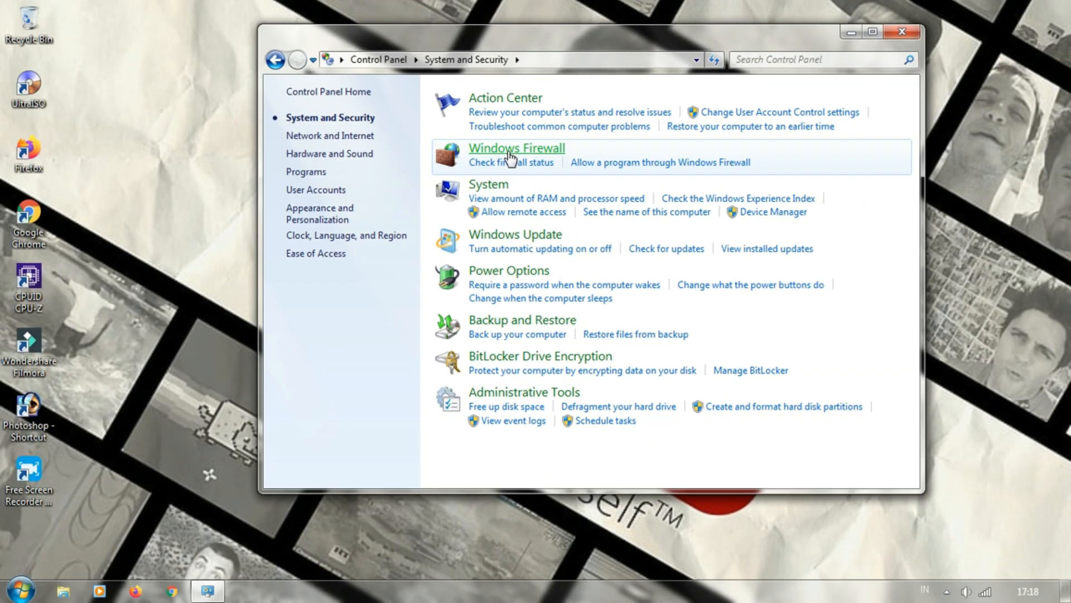
pyautogui.click(509, 304)
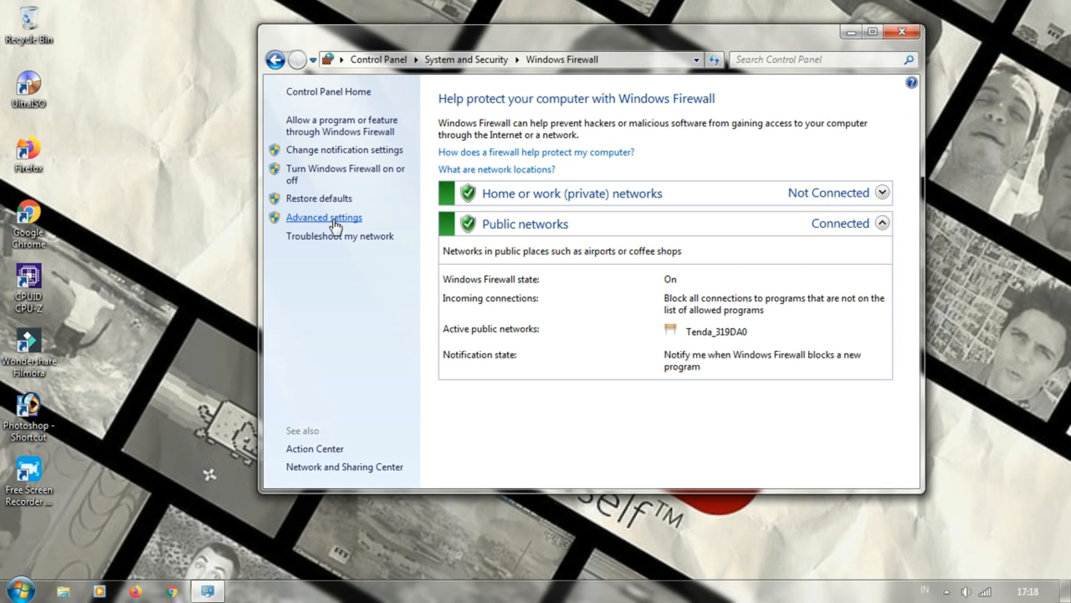
pyautogui.click(335, 219)
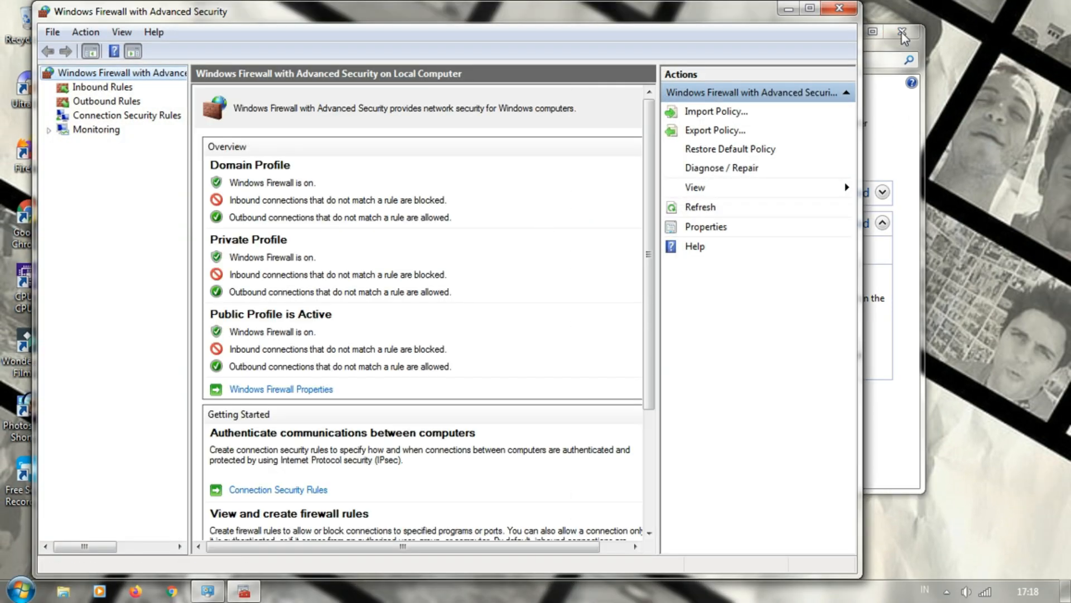
pyautogui.click(901, 33)
pyautogui.moveTo(376, 19); pyautogui.dragTo(466, 24)
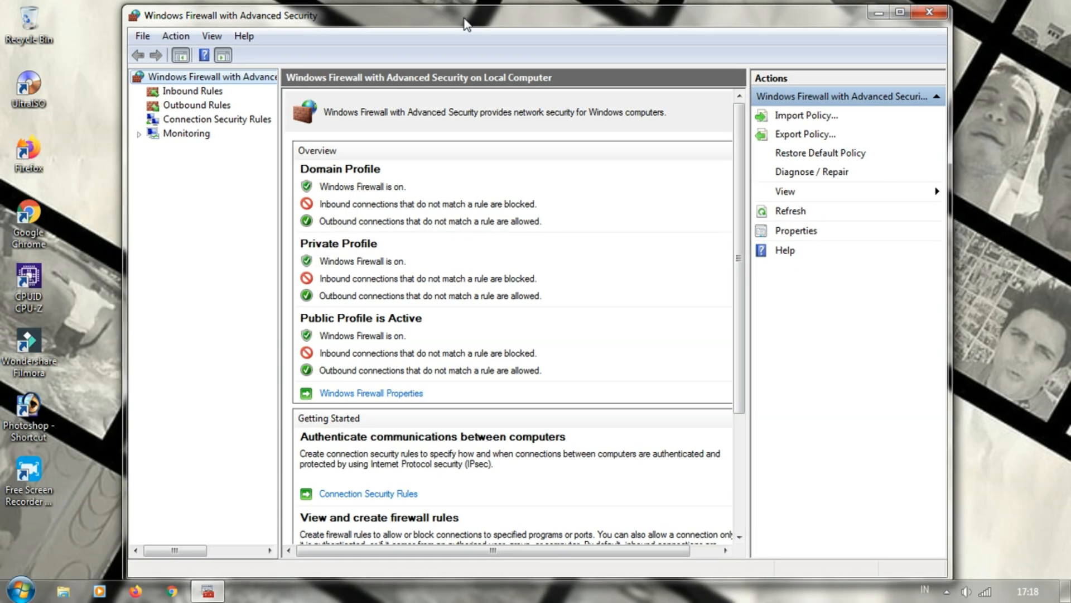
# Examine the existing inbound and outbound firewall rule lists
pyautogui.click(208, 90)
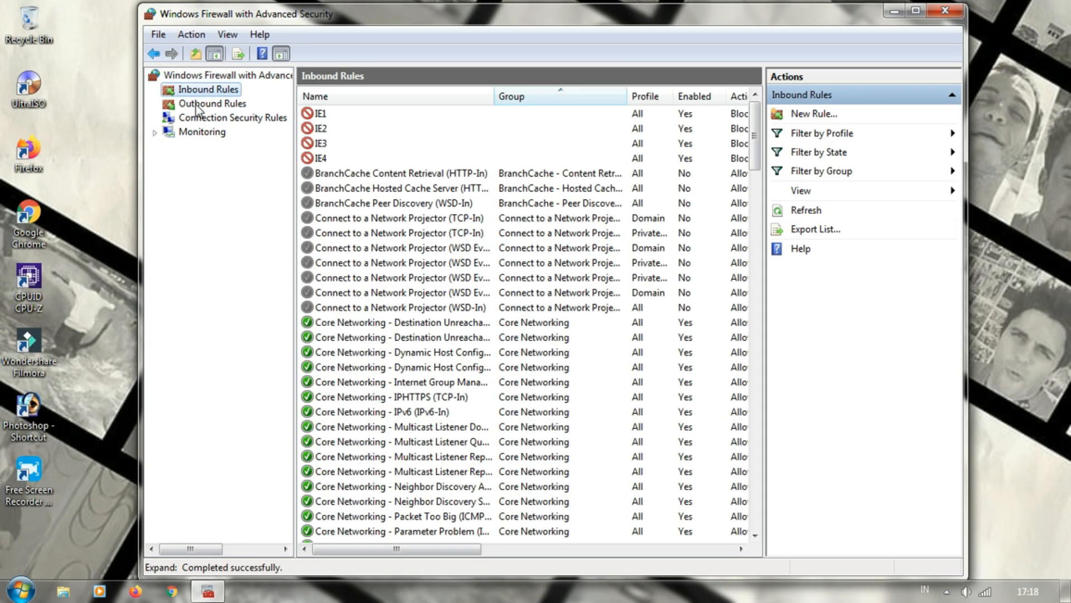
pyautogui.click(198, 105)
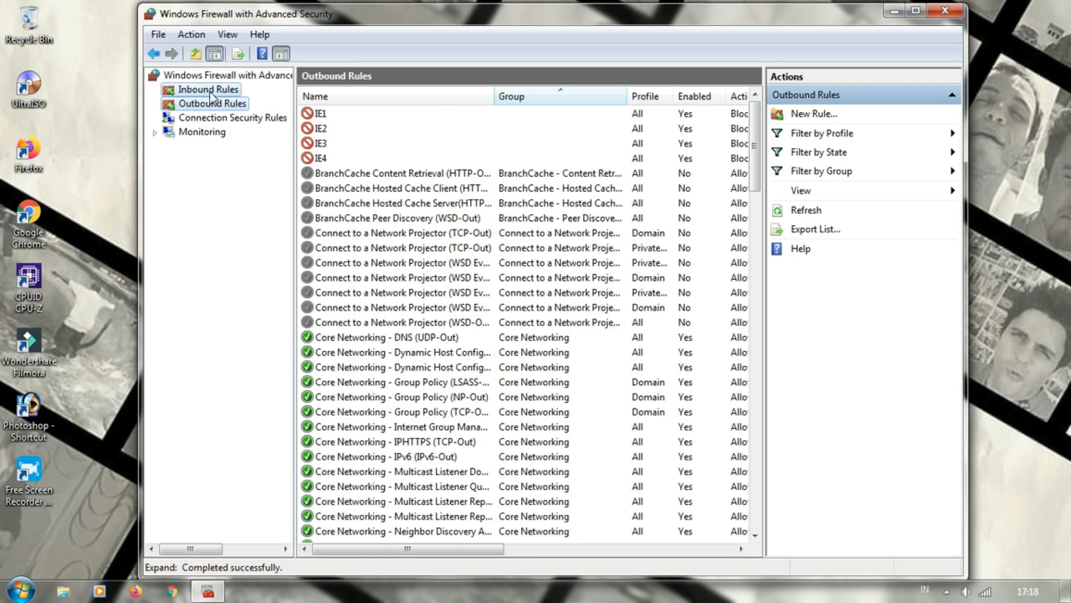
pyautogui.click(213, 96)
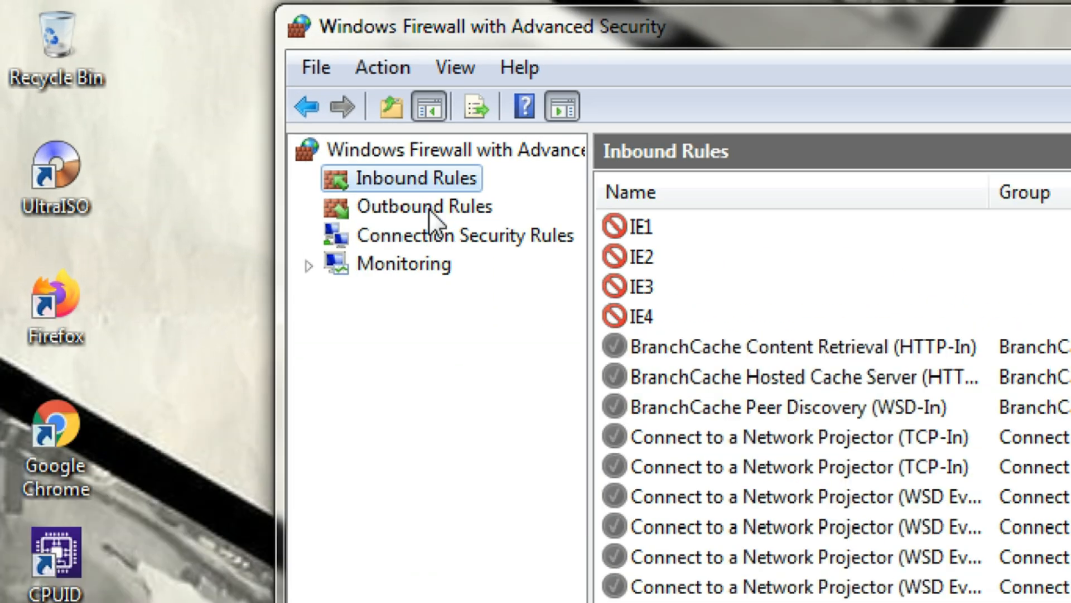
pyautogui.click(428, 208)
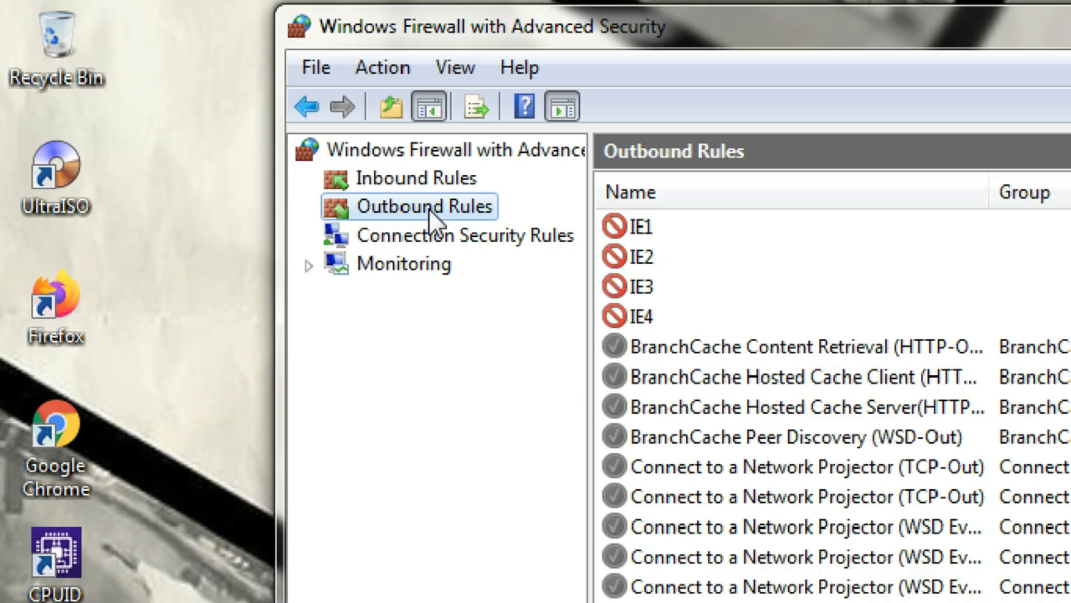
pyautogui.click(422, 174)
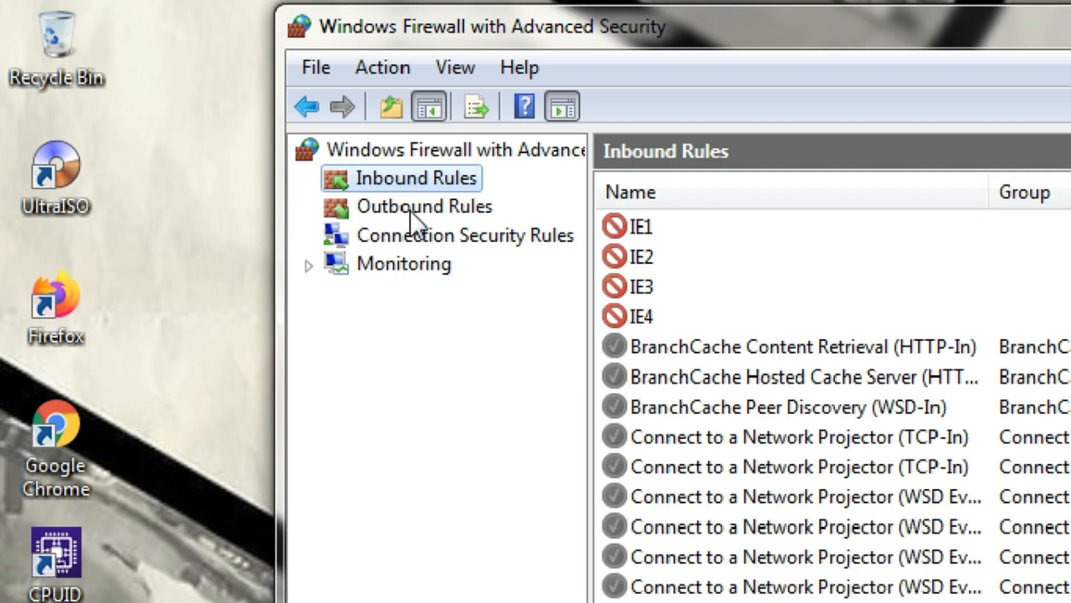
pyautogui.click(412, 222)
# Start a new inbound rule with Program as its rule type
pyautogui.click(410, 178)
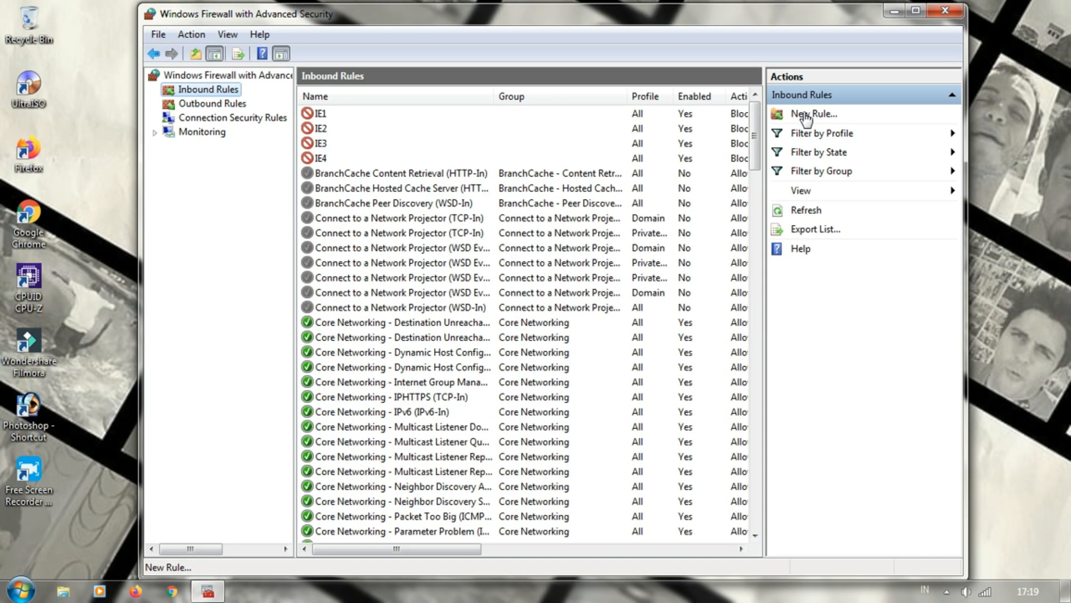
pyautogui.click(553, 229)
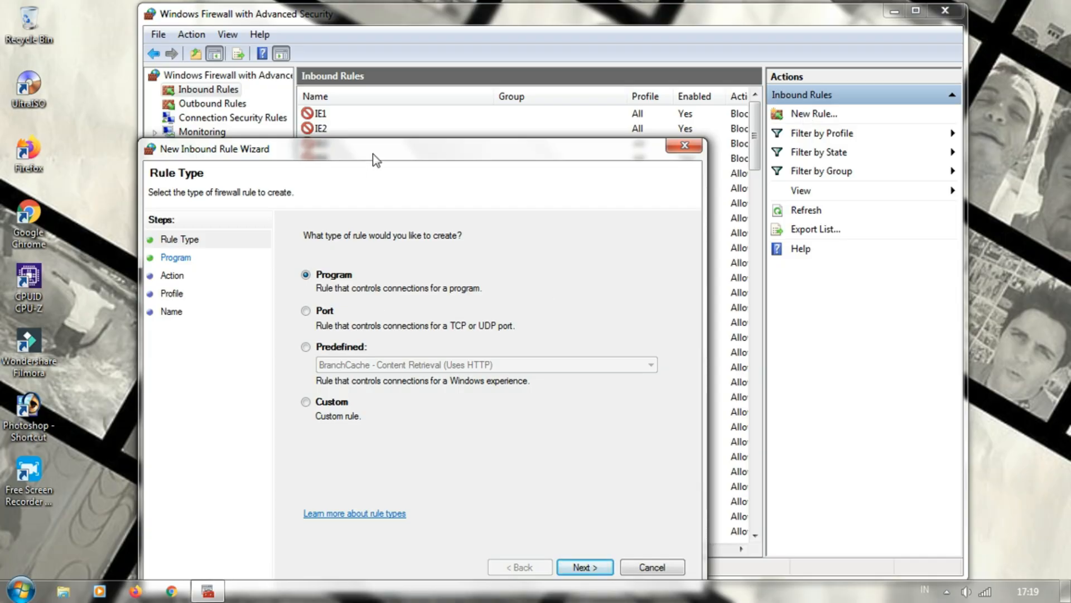
pyautogui.moveTo(373, 153); pyautogui.dragTo(430, 76)
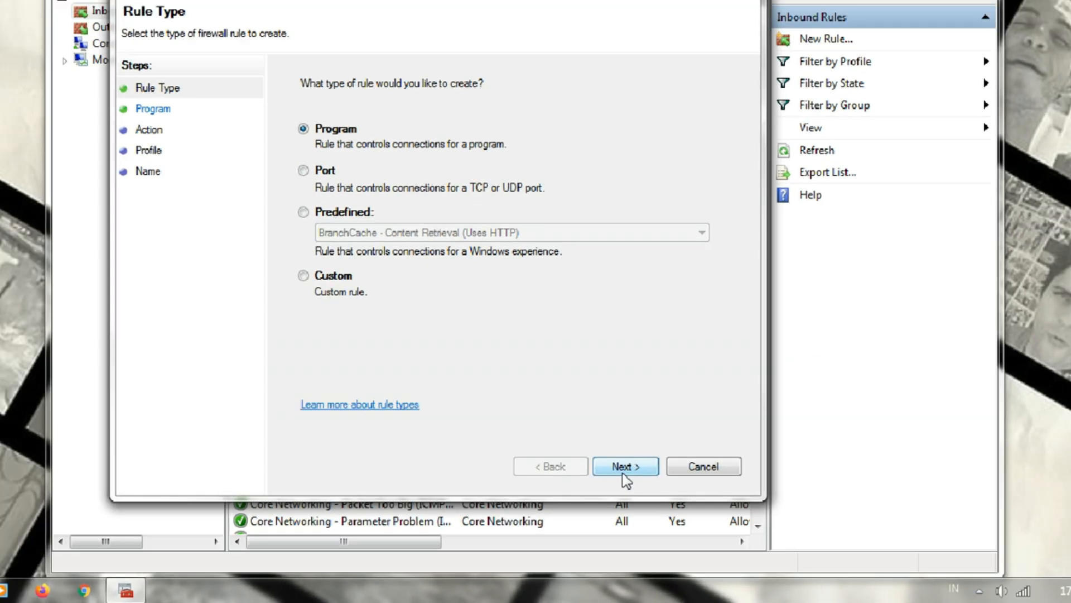
pyautogui.click(537, 371)
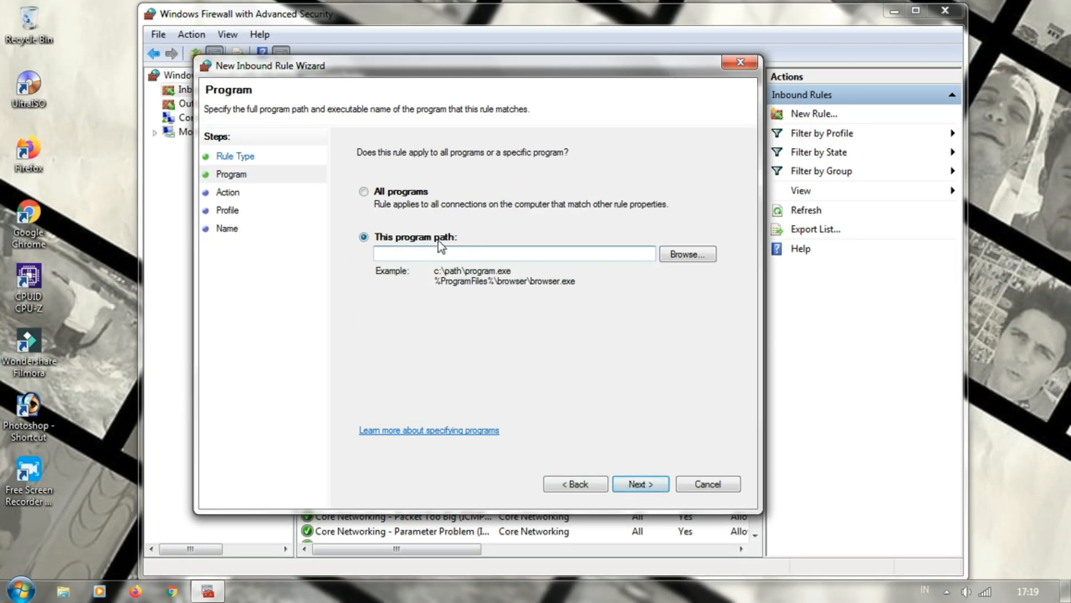
# Set the inbound rule's program path to iexplore.exe in the Internet Explorer folder under Program Files (x86)
pyautogui.click(679, 257)
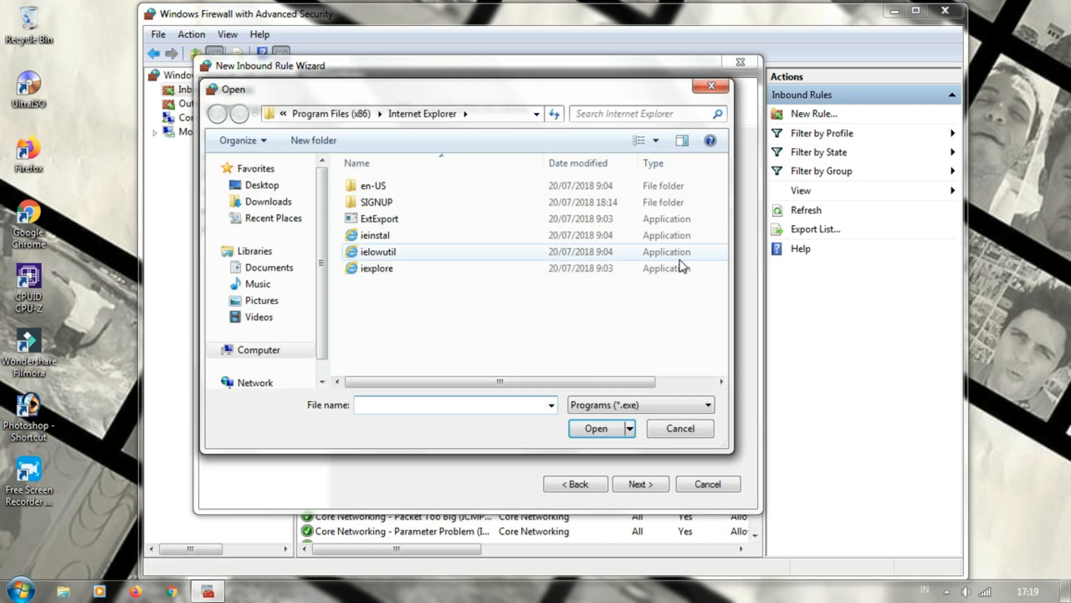
pyautogui.click(335, 114)
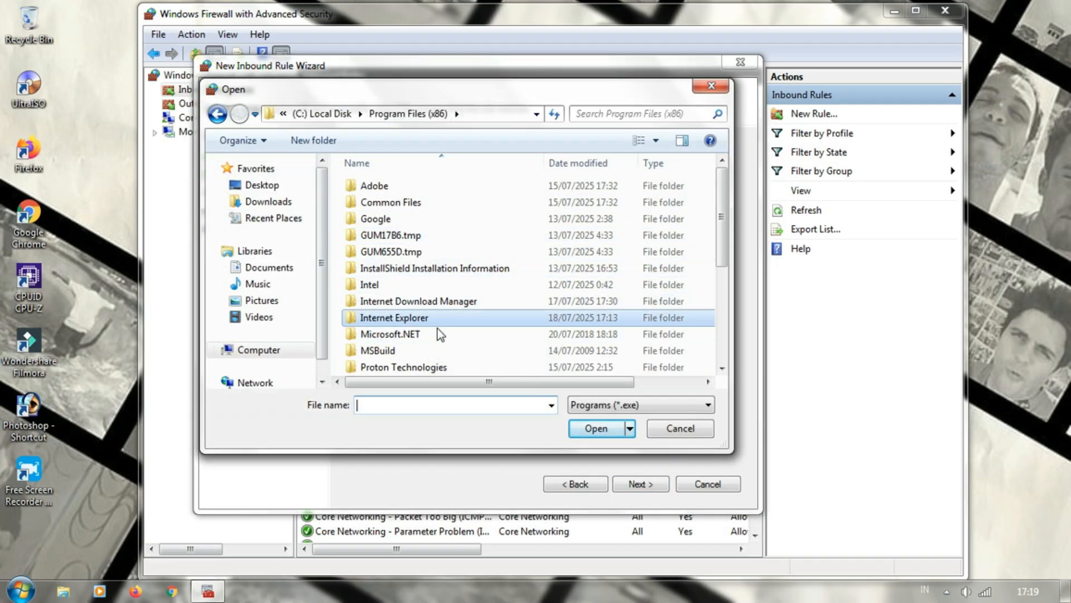
pyautogui.scroll(-4, 724, 209)
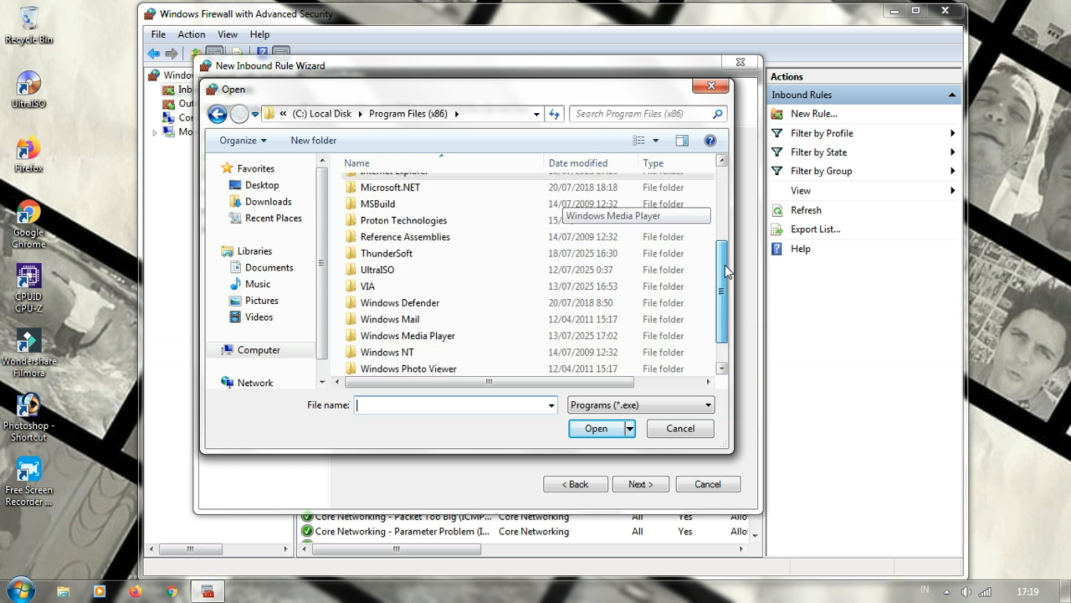
pyautogui.scroll(4, 724, 209)
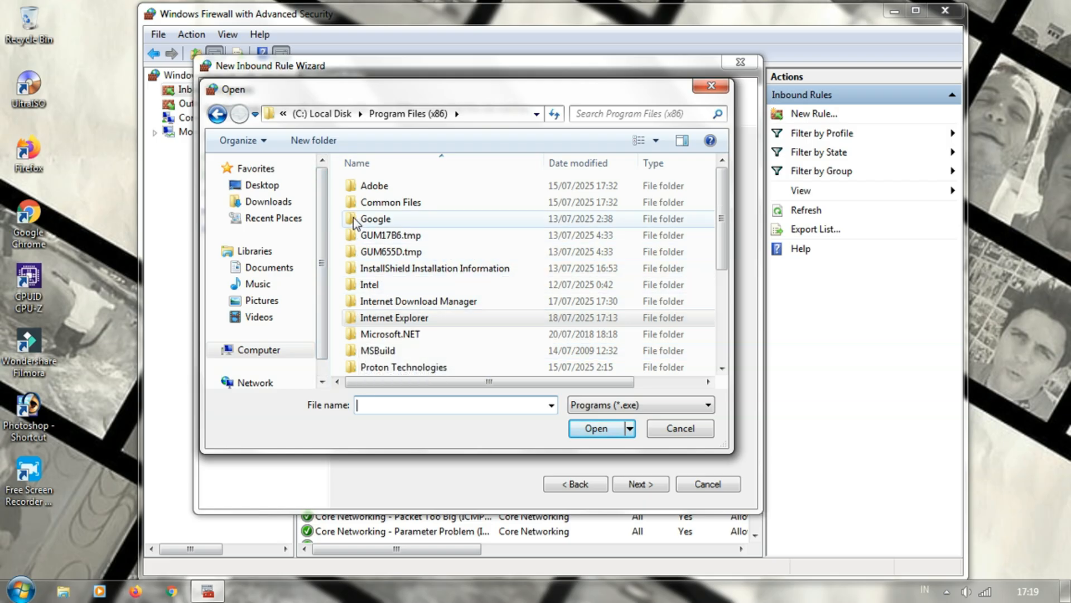
pyautogui.doubleClick(384, 319)
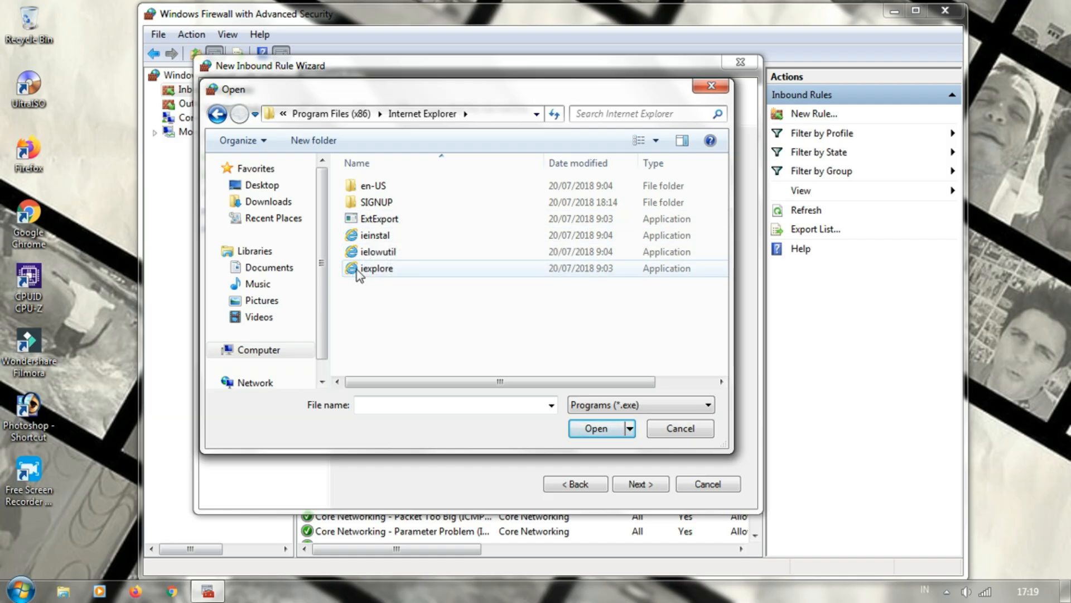
pyautogui.doubleClick(387, 270)
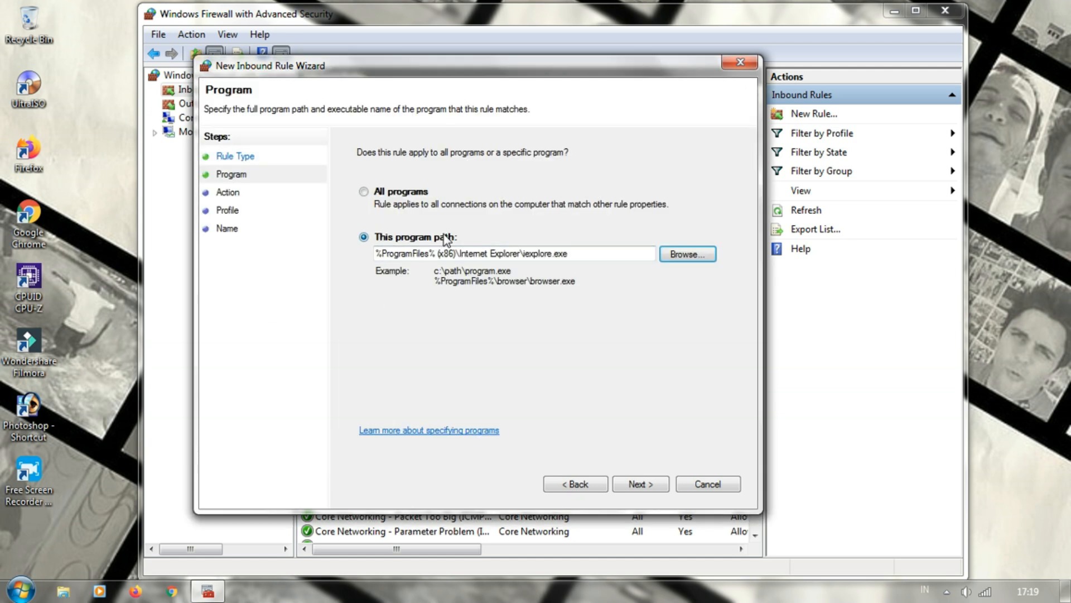
pyautogui.click(385, 239)
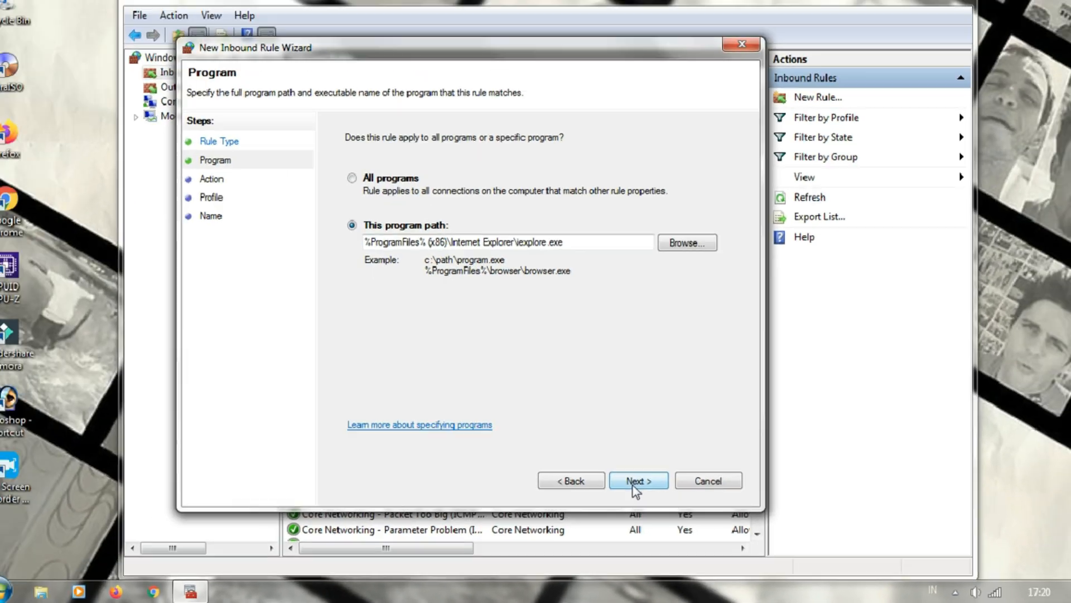
pyautogui.click(608, 448)
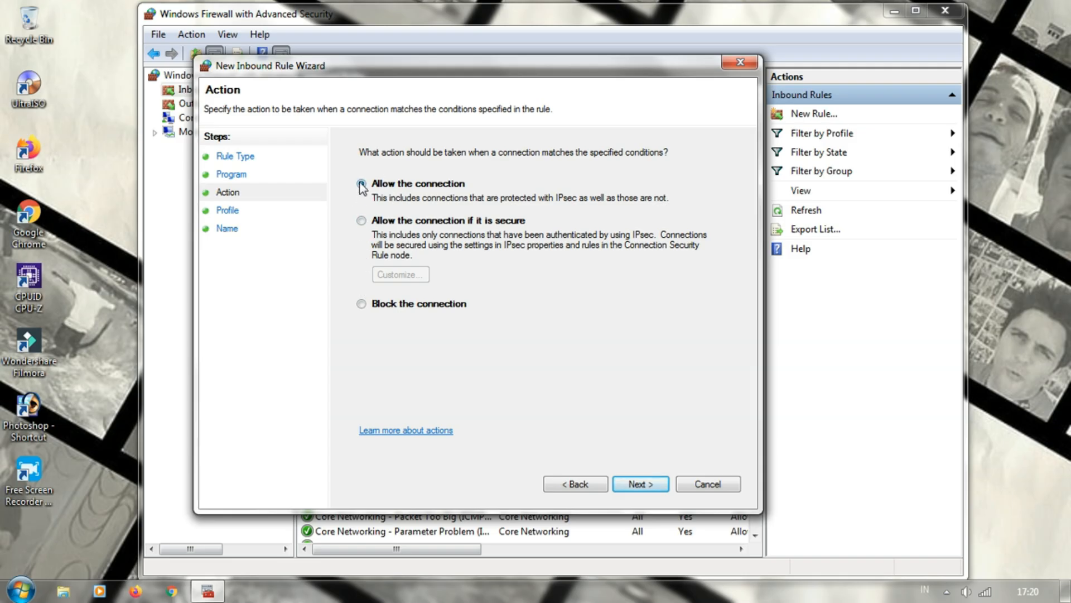
# Make the inbound rule block the connection and keep it applied to the Domain, Private and Public profiles
pyautogui.click(361, 304)
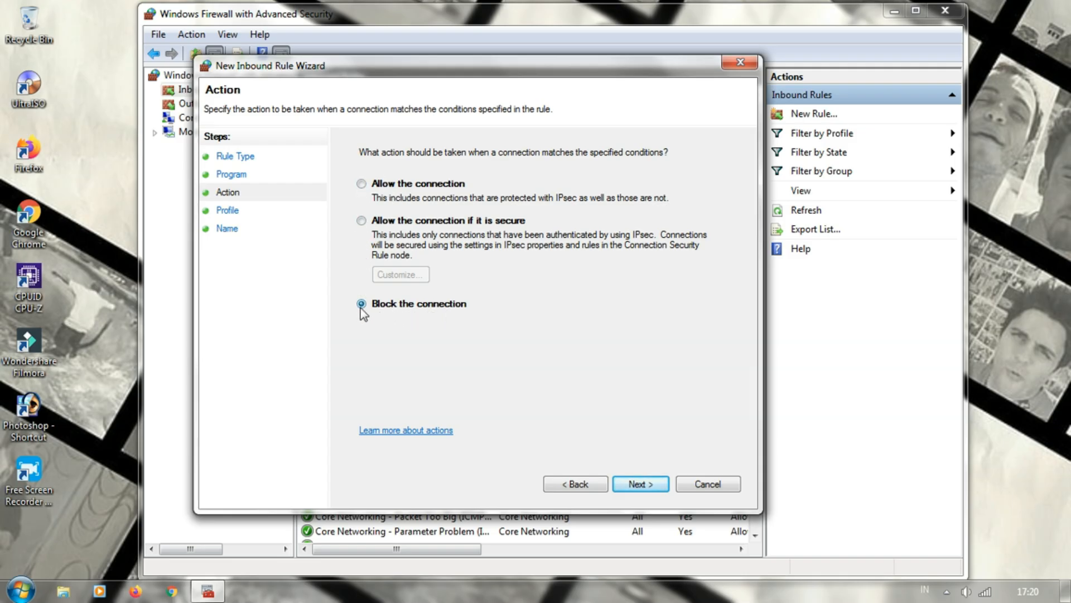
pyautogui.click(628, 492)
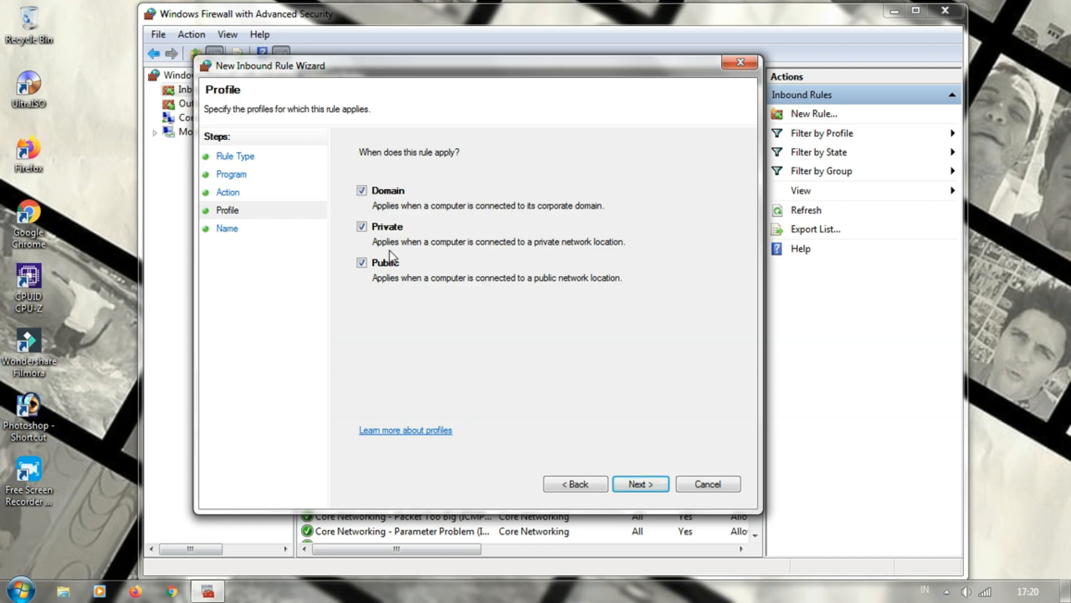
pyautogui.click(639, 490)
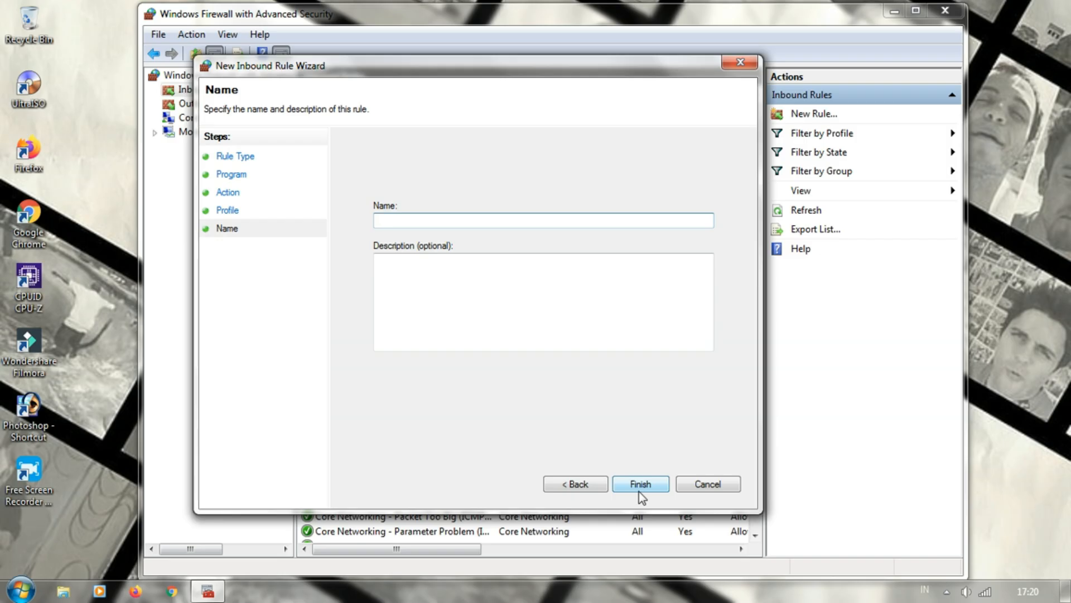
# Name the inbound rule IE5 and finish creating it
pyautogui.click(466, 225)
pyautogui.write('IE6')
pyautogui.press('BackSpace')
pyautogui.write('5')
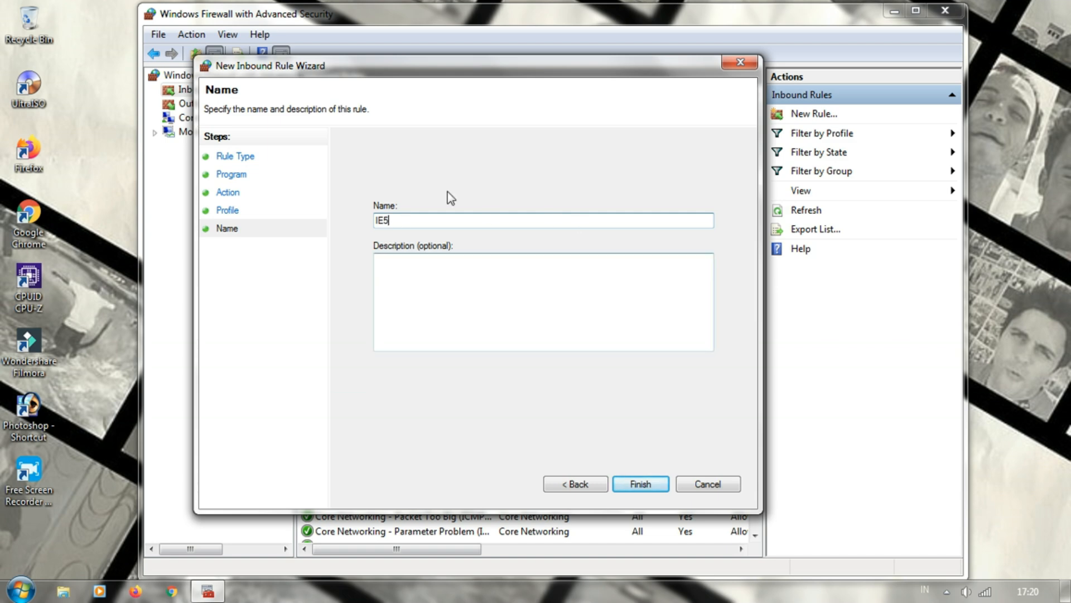
pyautogui.click(639, 484)
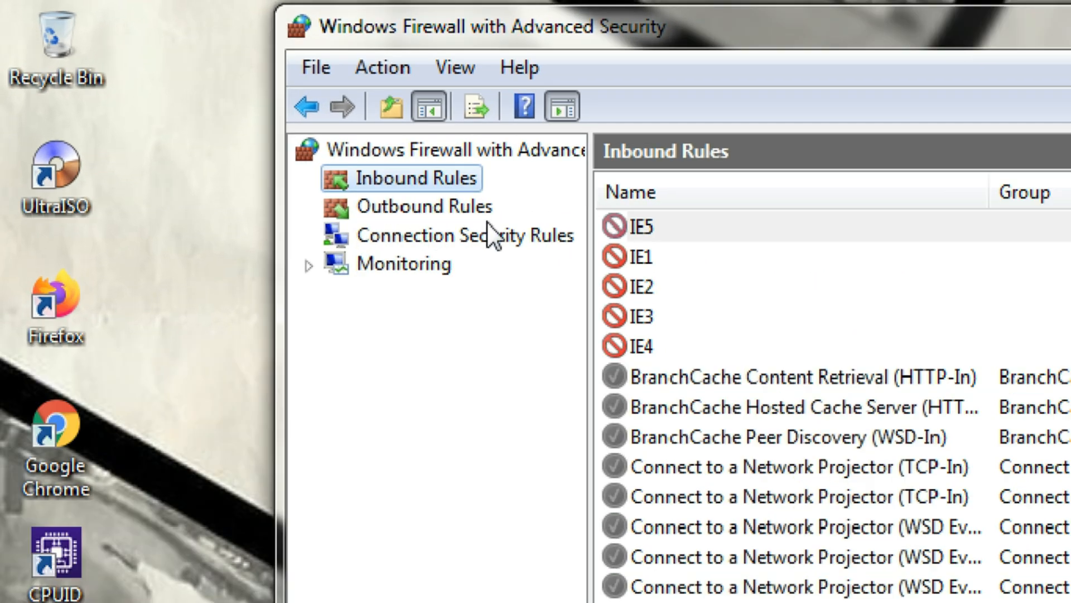
# Start a new outbound rule with Program as its rule type
pyautogui.click(426, 215)
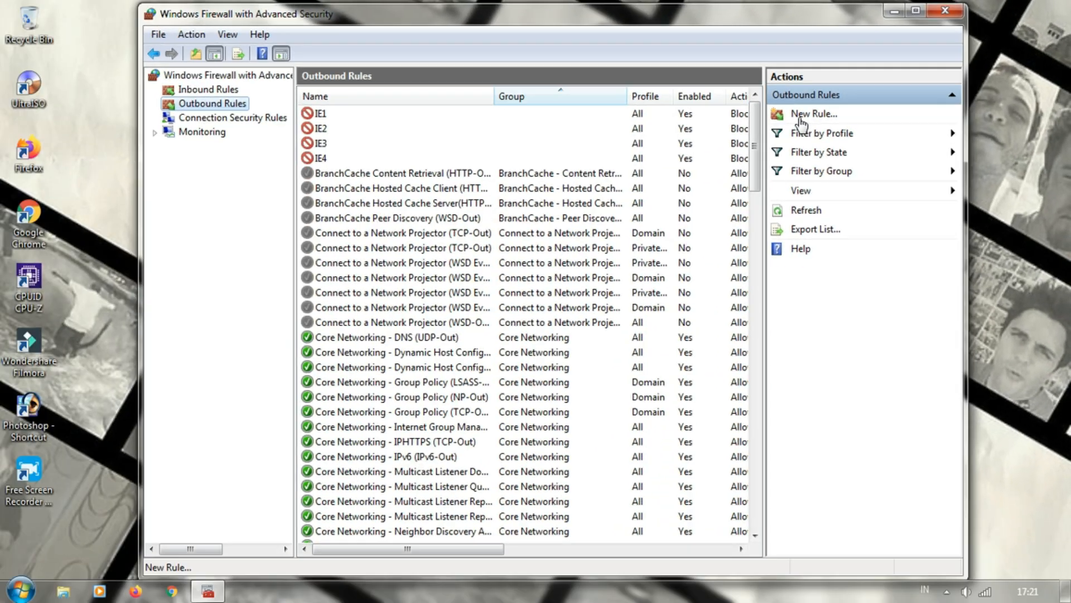
pyautogui.click(528, 237)
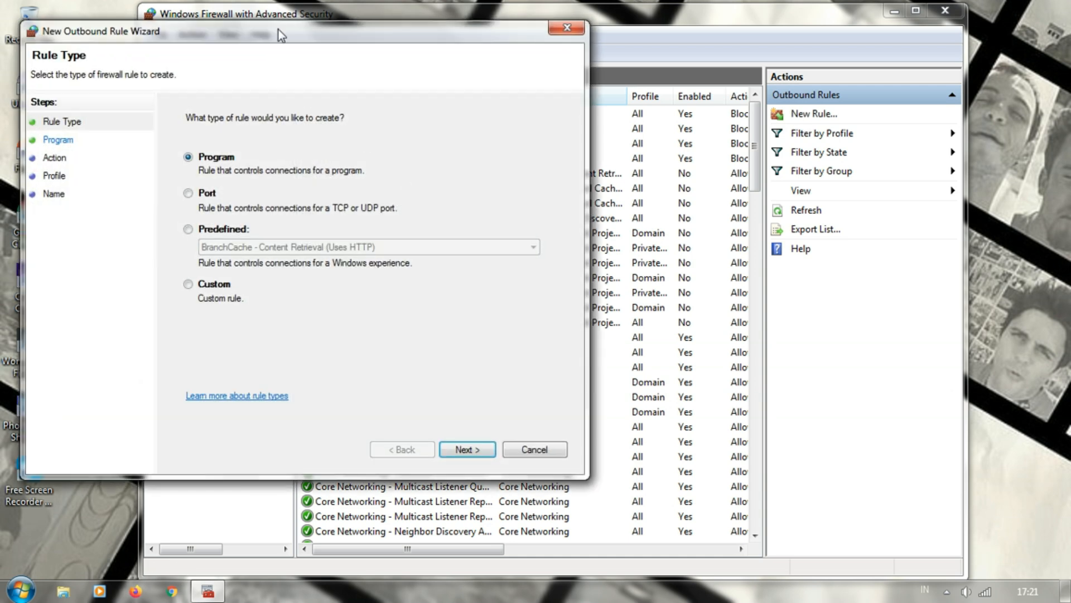
pyautogui.moveTo(277, 38); pyautogui.dragTo(510, 88)
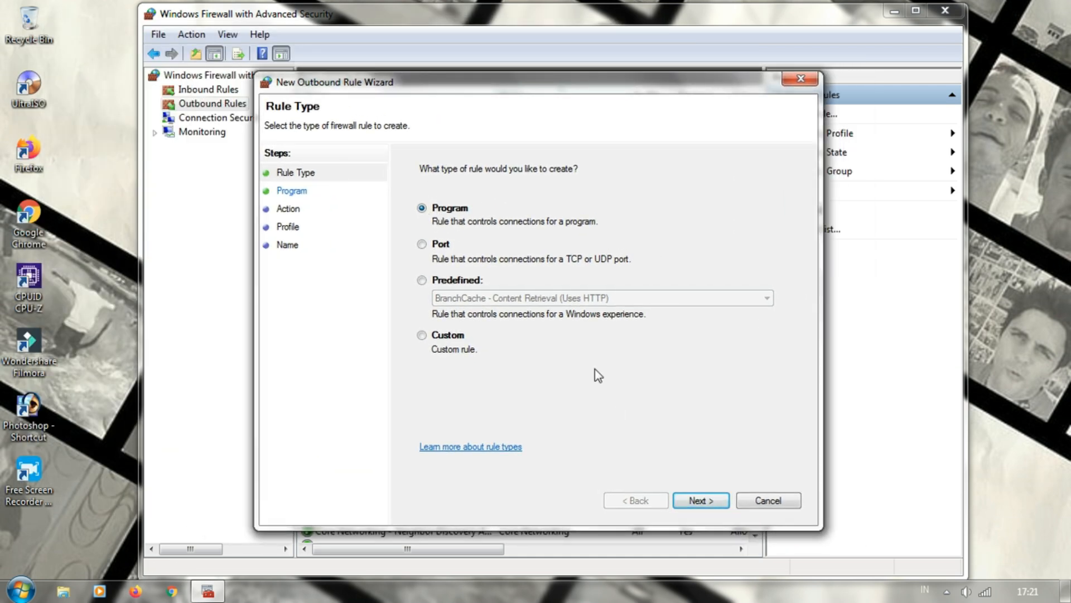
pyautogui.click(708, 507)
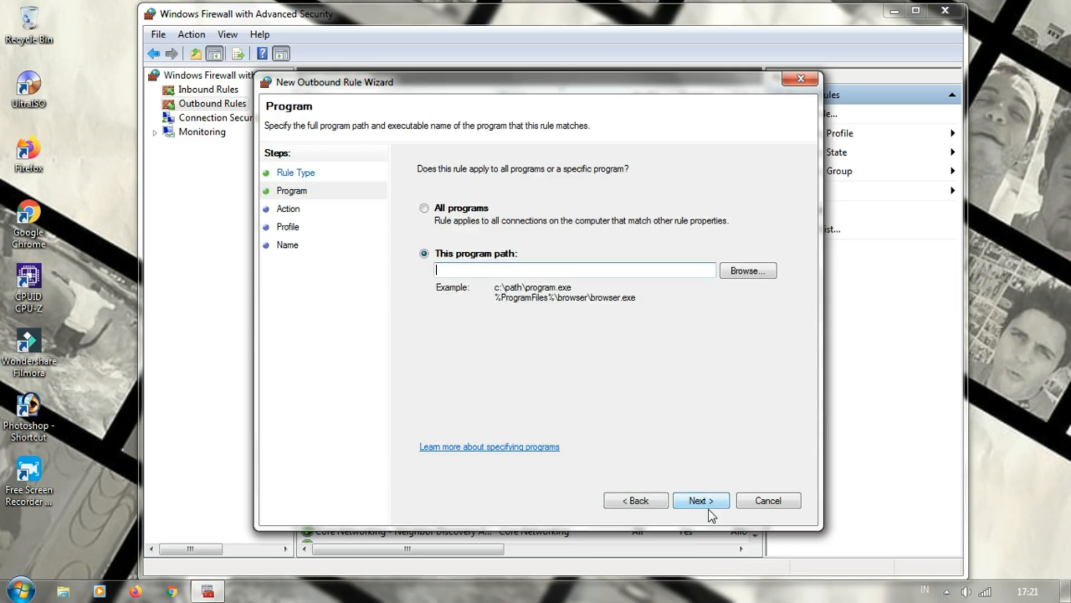
# Set the outbound rule's program path to iexplore.exe in the Internet Explorer folder under Program Files (x86)
pyautogui.click(759, 278)
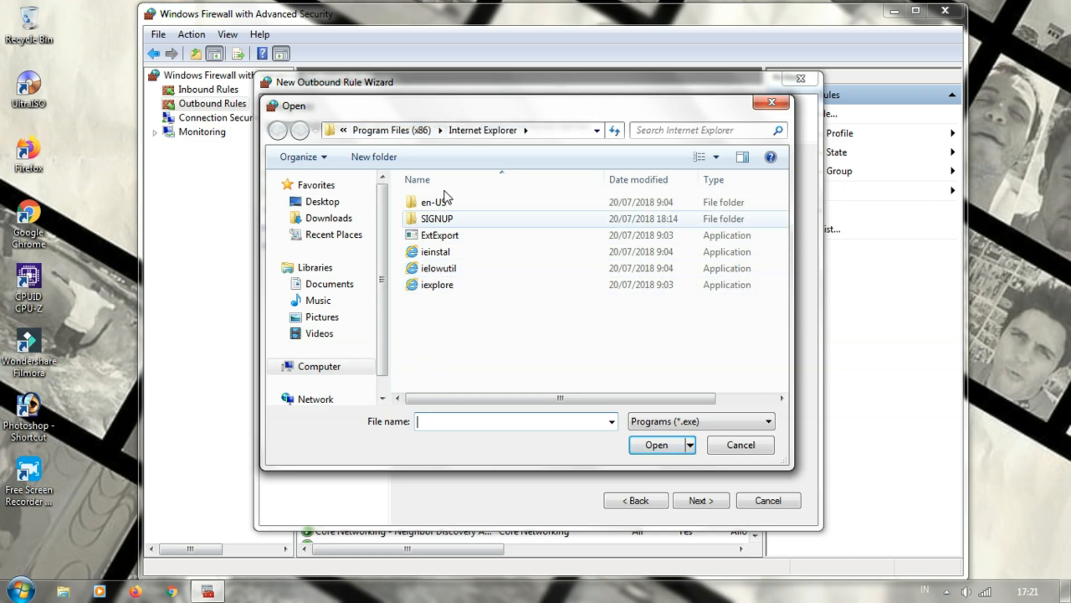
pyautogui.click(397, 134)
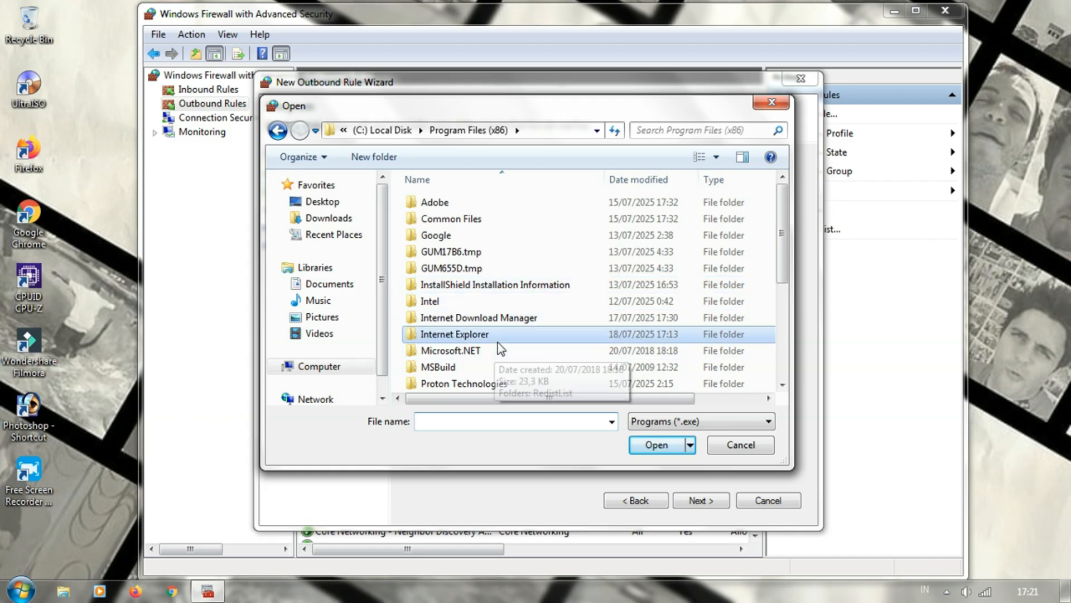
pyautogui.click(461, 338)
pyautogui.doubleClick(459, 334)
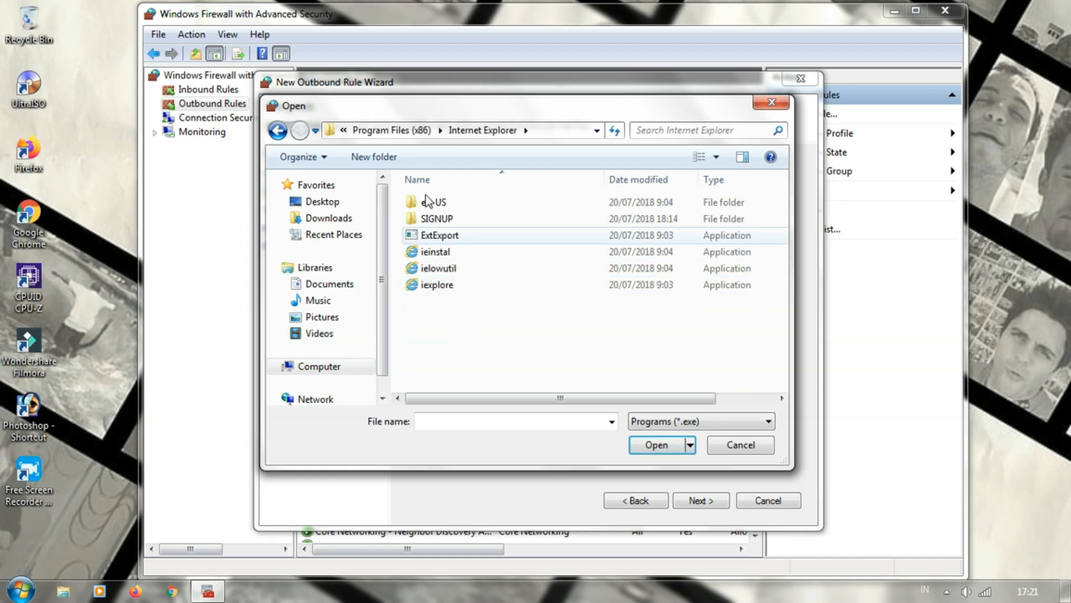
pyautogui.doubleClick(428, 290)
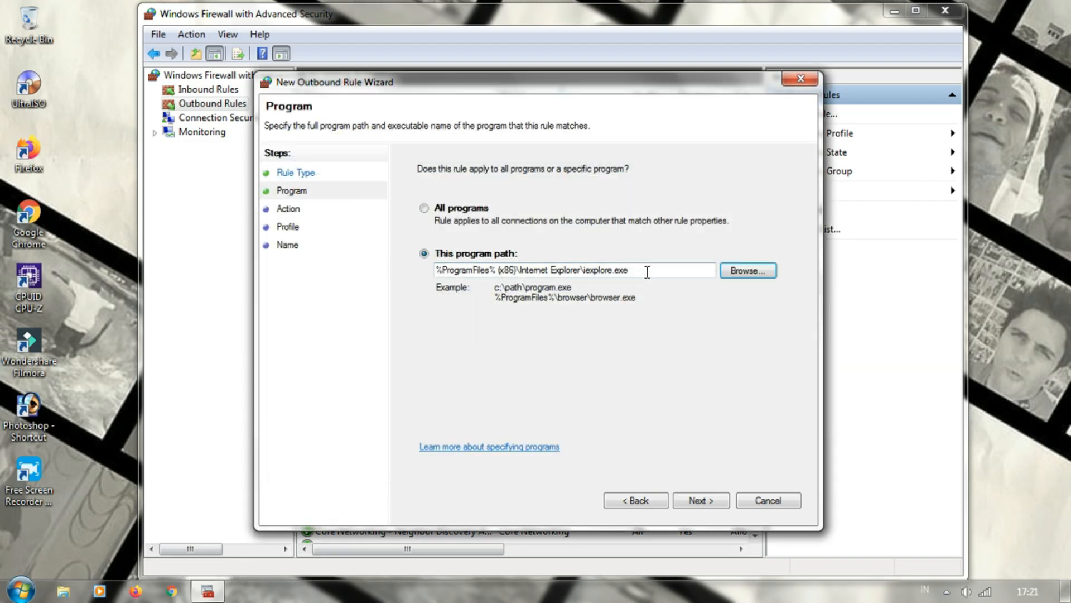
# Finish the outbound rule under the name IE5, blocking the connection on the Domain, Private and Public profiles
pyautogui.moveTo(642, 270); pyautogui.dragTo(406, 292)
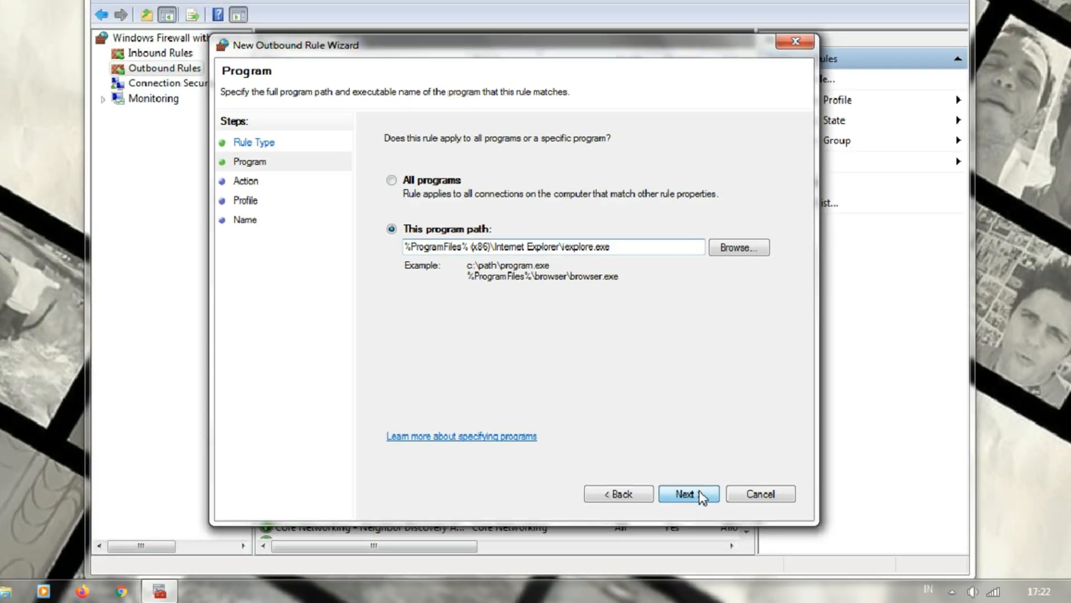
pyautogui.click(536, 399)
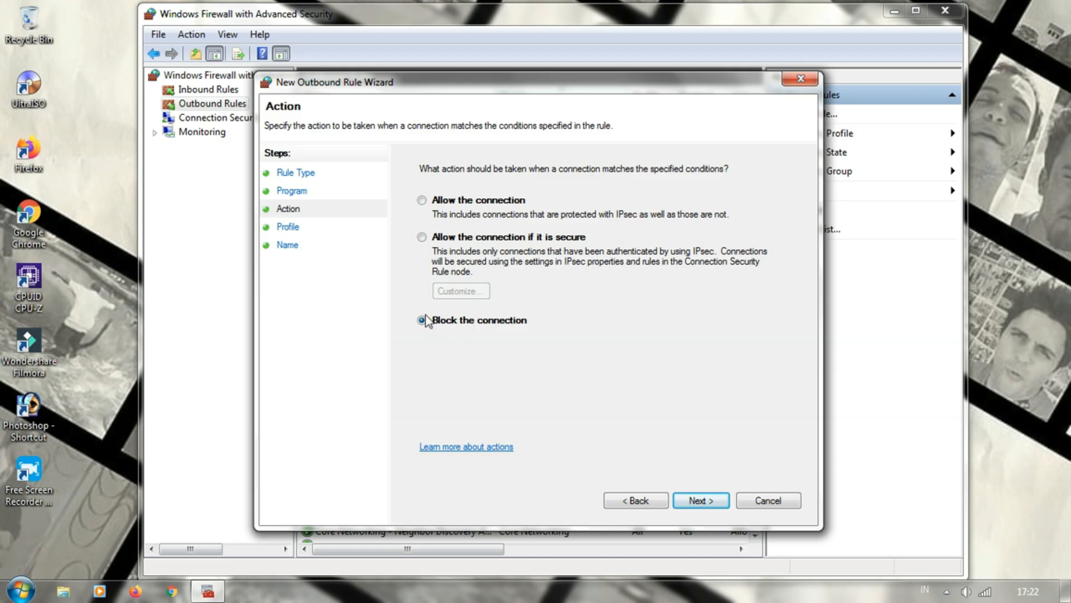
pyautogui.click(692, 502)
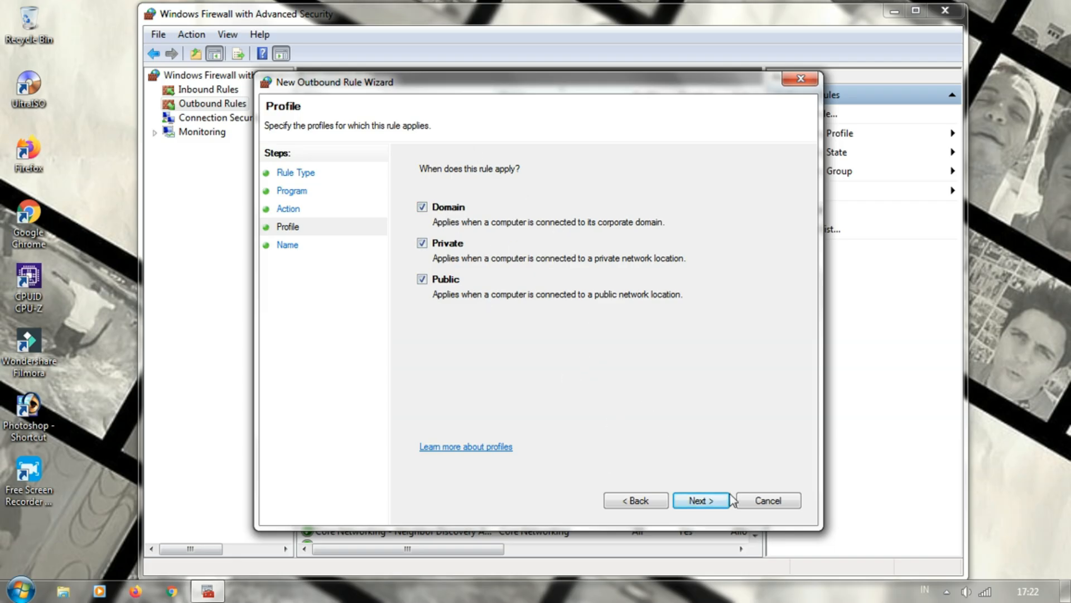
pyautogui.click(699, 503)
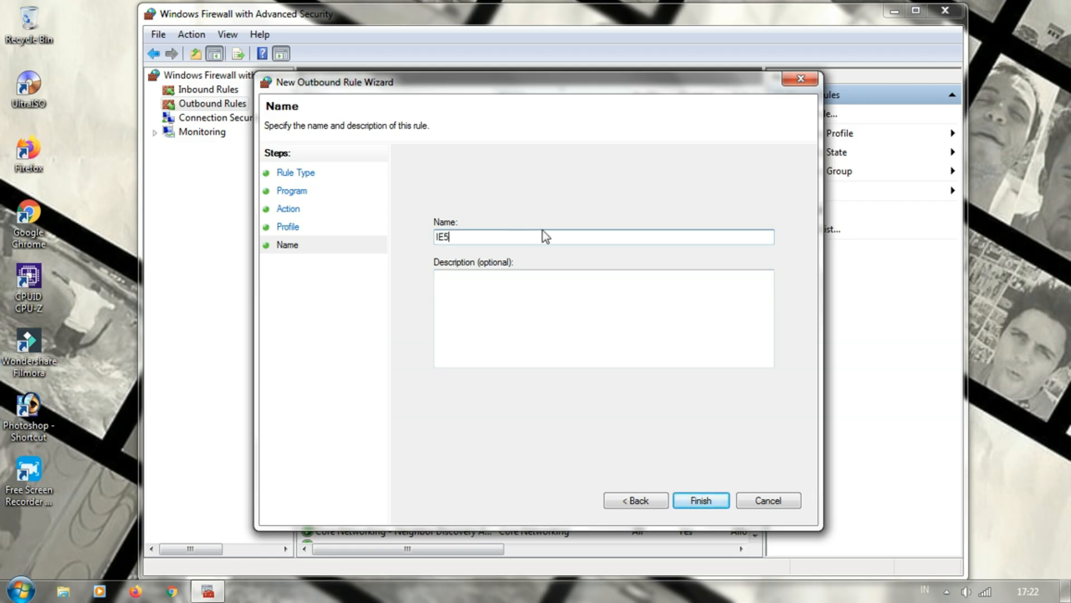
pyautogui.click(712, 498)
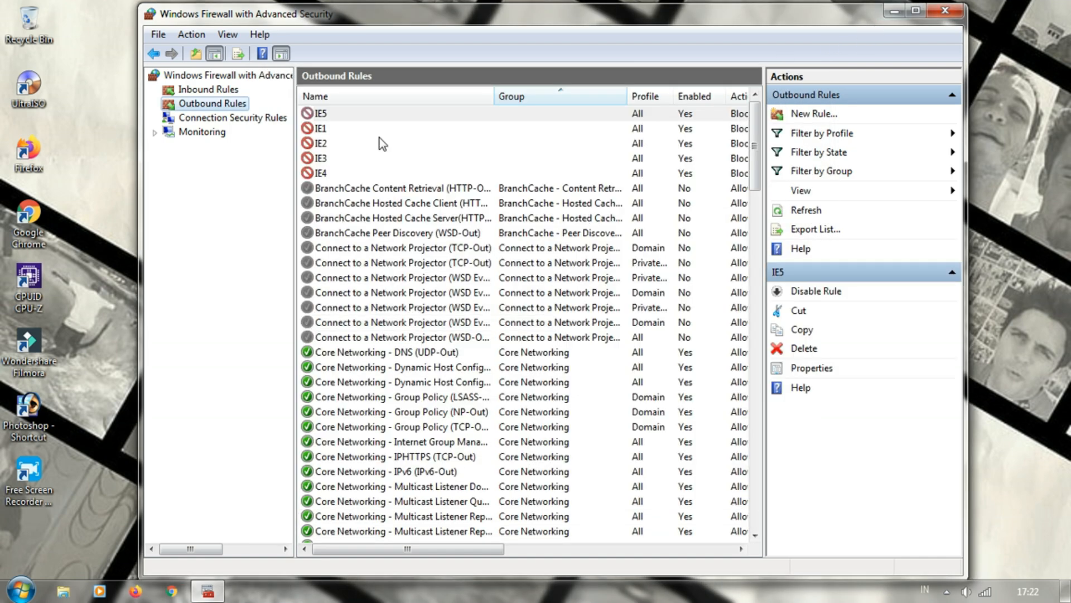
# Check the computer's current wireless network connection and its internet access
pyautogui.click(989, 592)
pyautogui.click(1020, 174)
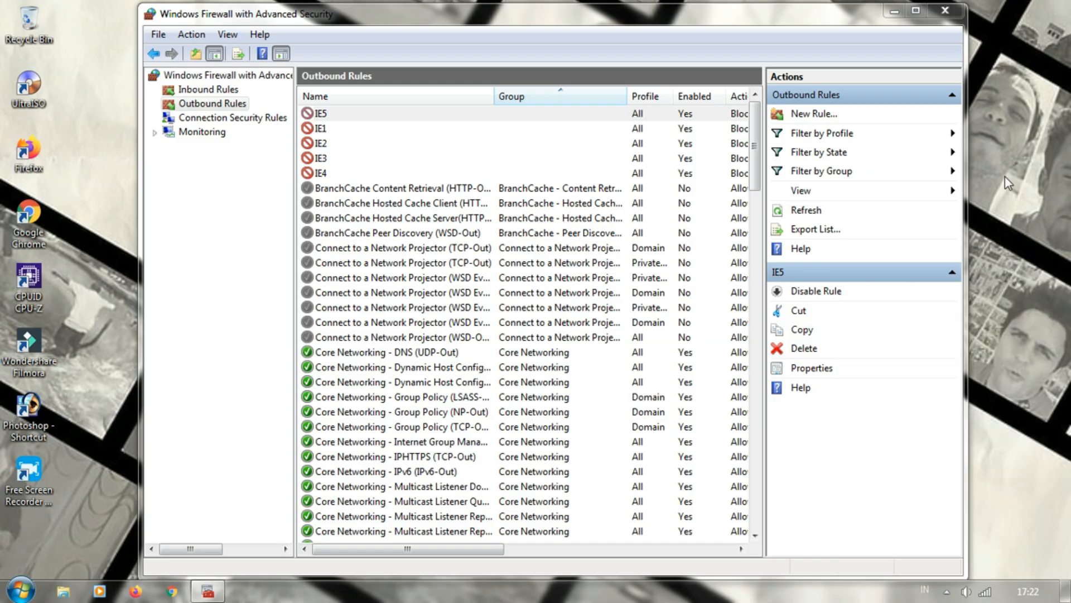
pyautogui.click(986, 594)
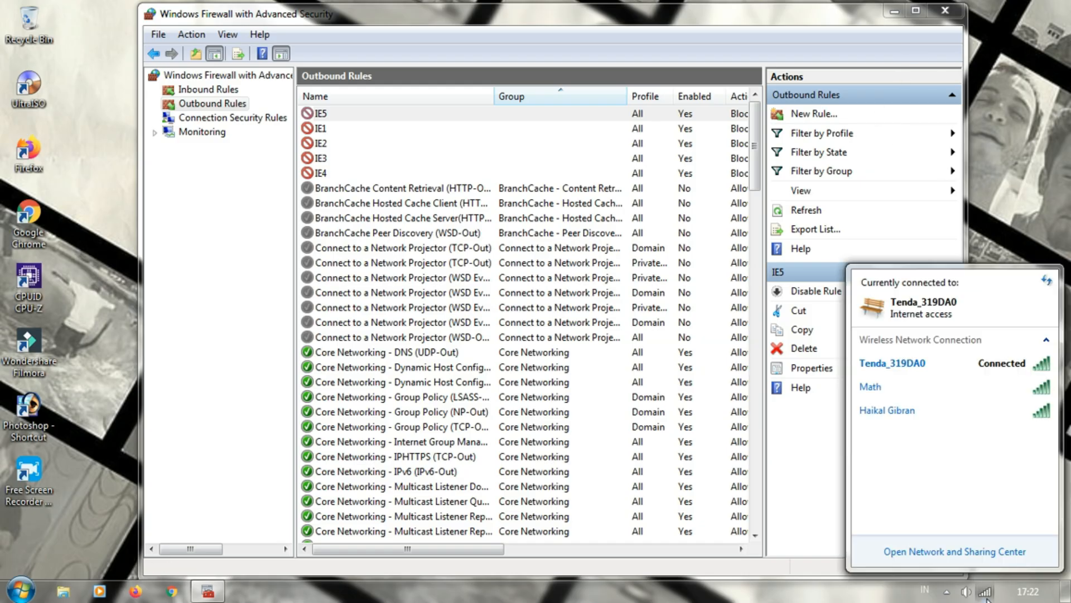
pyautogui.click(1003, 224)
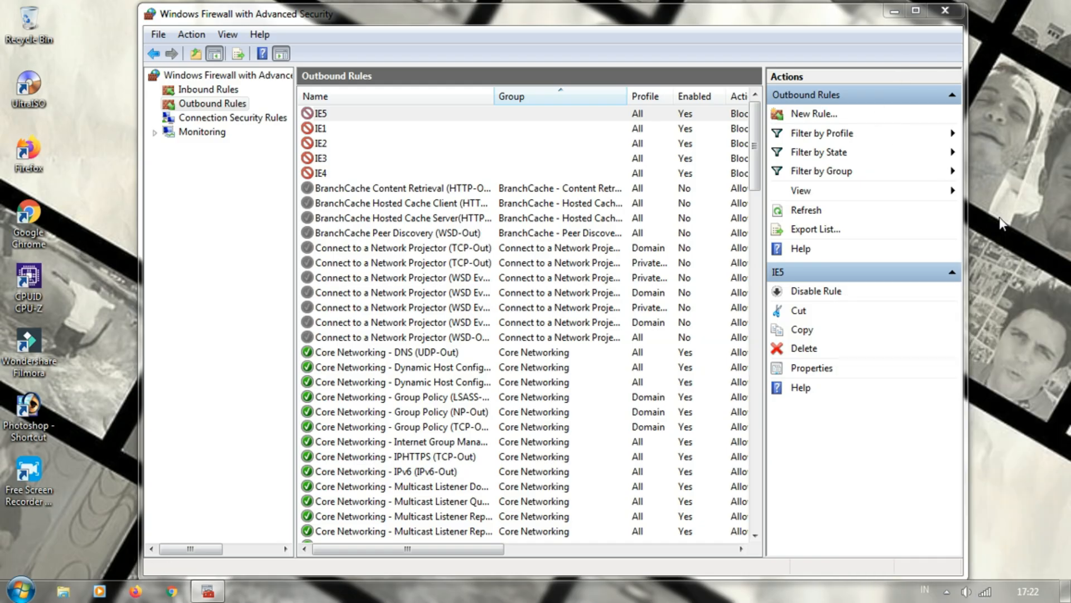
# Minimize the firewall window and refresh the desktop
pyautogui.click(895, 11)
pyautogui.rightClick(528, 174)
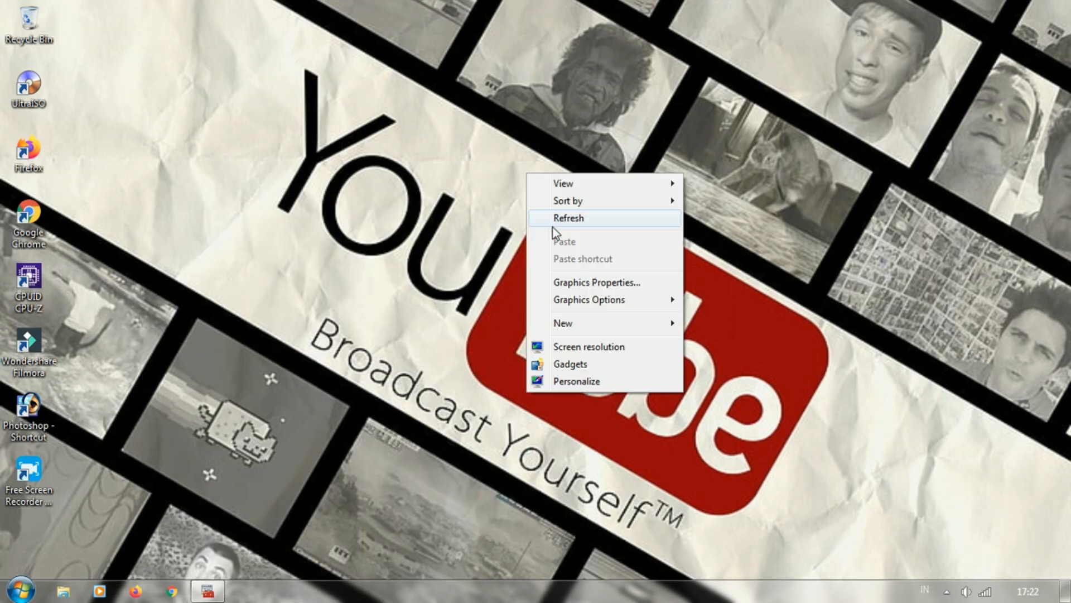
pyautogui.click(554, 222)
pyautogui.rightClick(551, 225)
pyautogui.rightClick(529, 244)
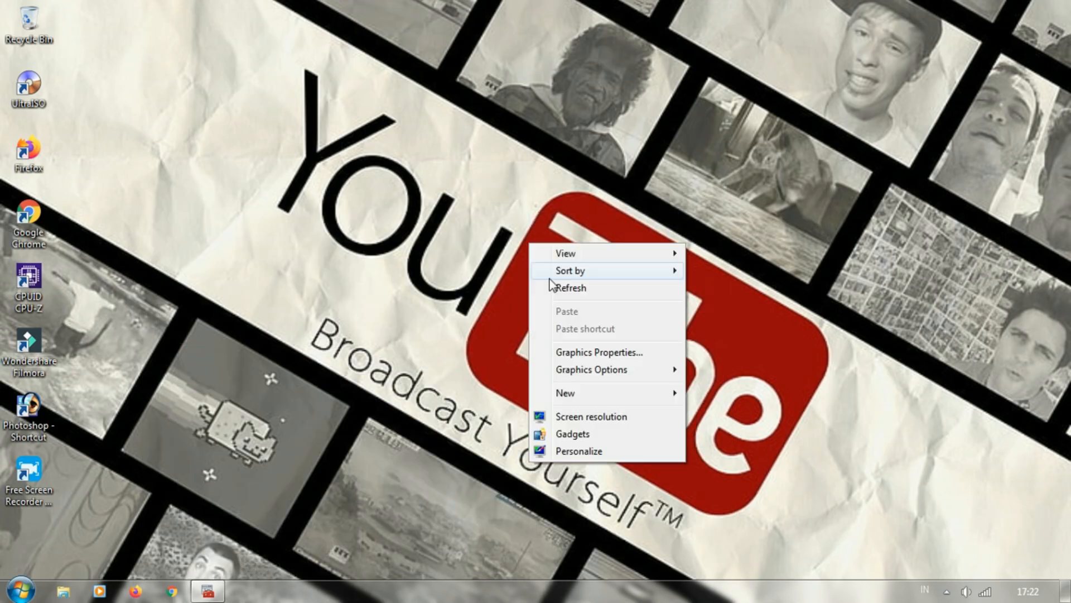
pyautogui.click(564, 287)
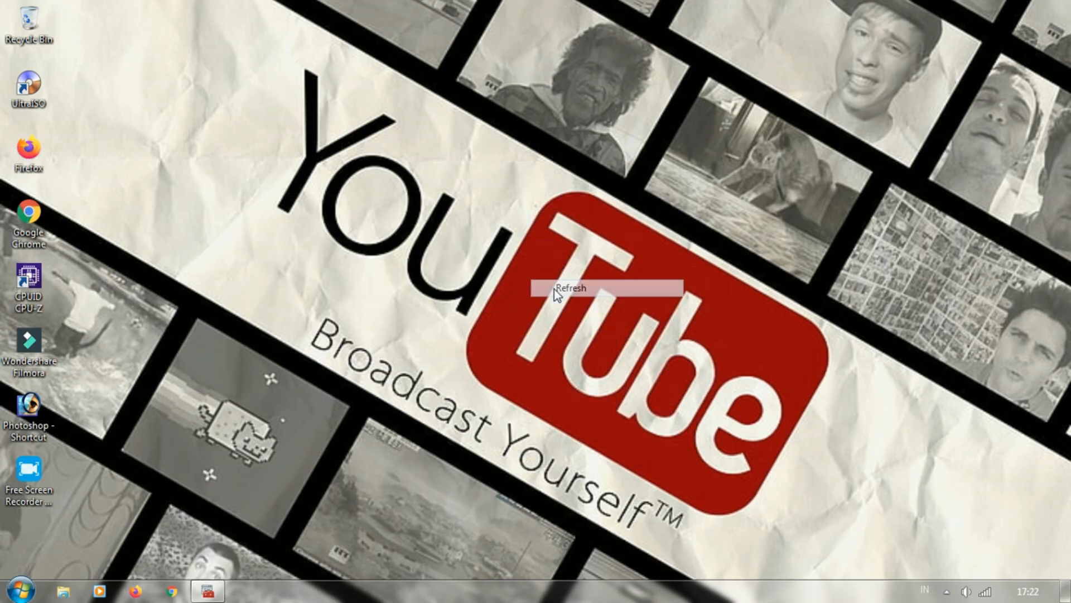
# Search the installed programs for Internet Explorer and launch it
pyautogui.click(29, 589)
pyautogui.write('IN')
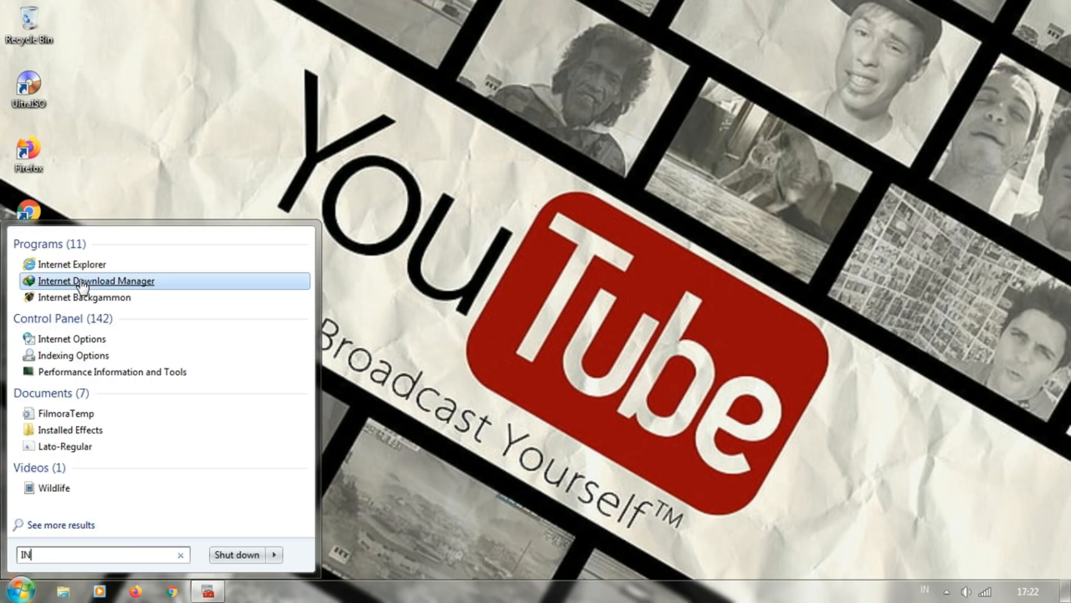
pyautogui.click(293, 267)
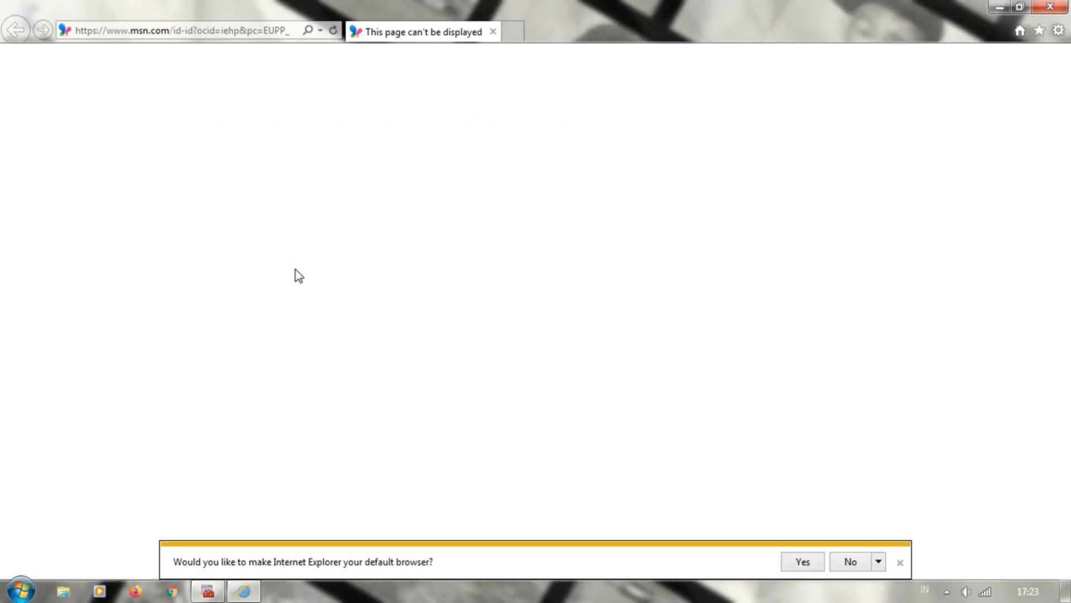
# Examine the heading and the suggestions on the page that Internet Explorer loads for msn.com
pyautogui.moveTo(108, 150); pyautogui.dragTo(493, 160)
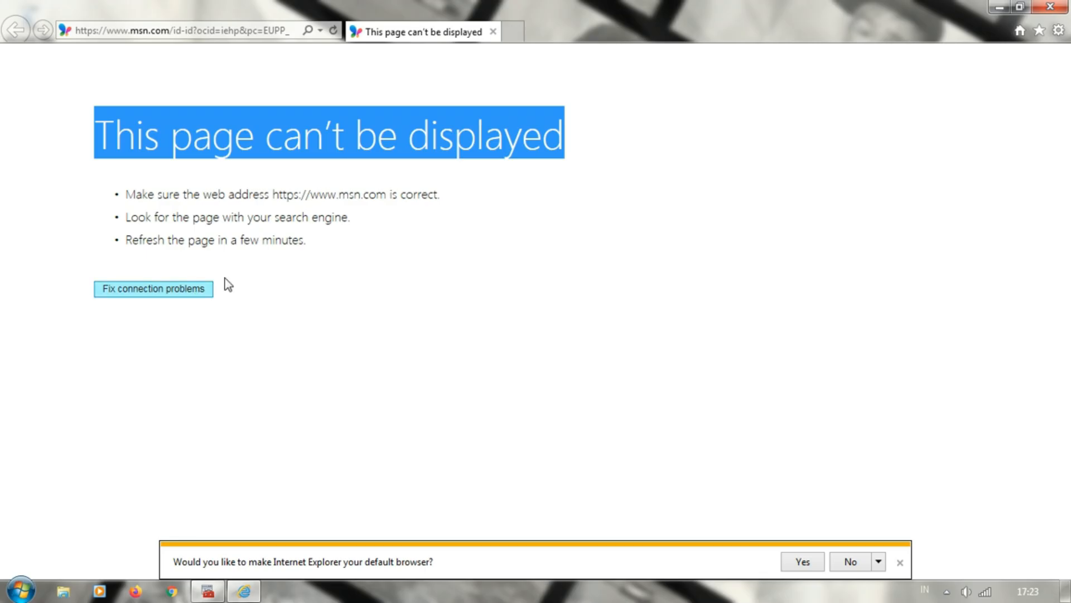
pyautogui.moveTo(273, 194); pyautogui.dragTo(440, 203)
pyautogui.click(270, 247)
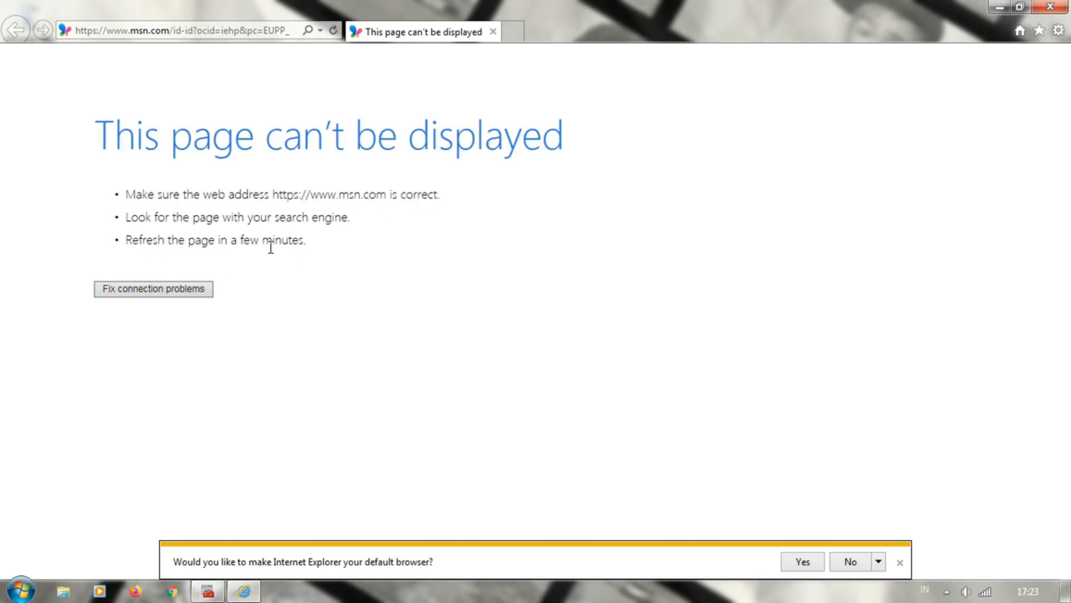
pyautogui.moveTo(271, 195); pyautogui.dragTo(441, 201)
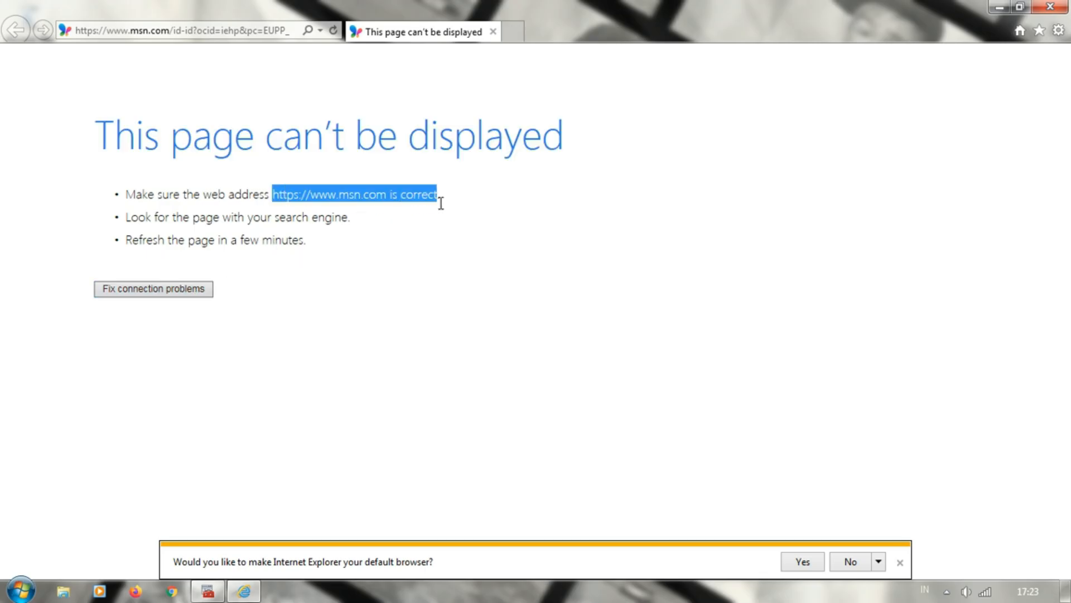
pyautogui.click(191, 214)
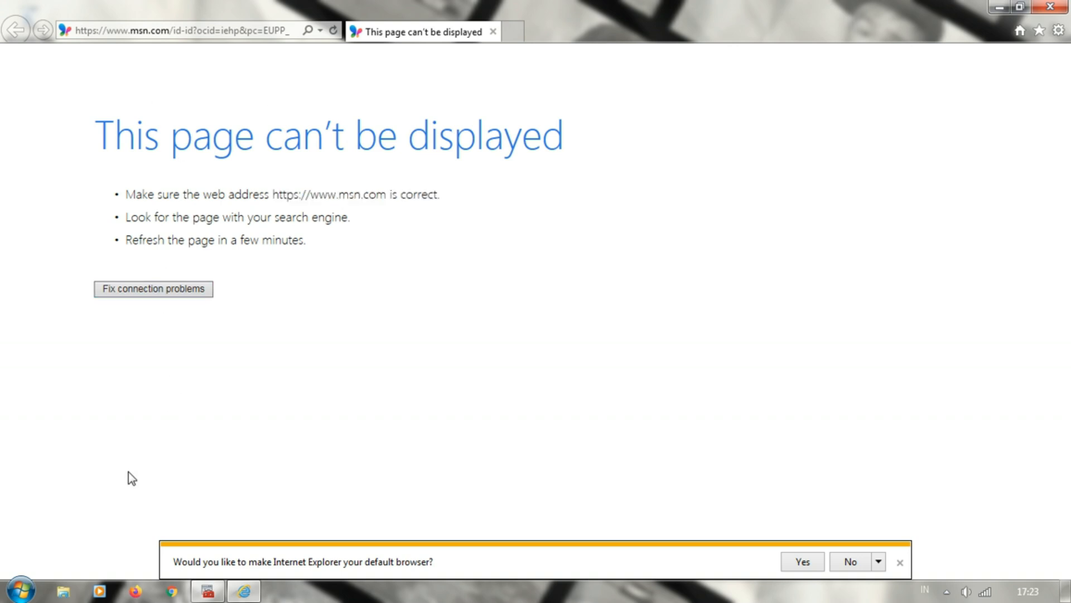
pyautogui.moveTo(127, 191); pyautogui.dragTo(442, 187)
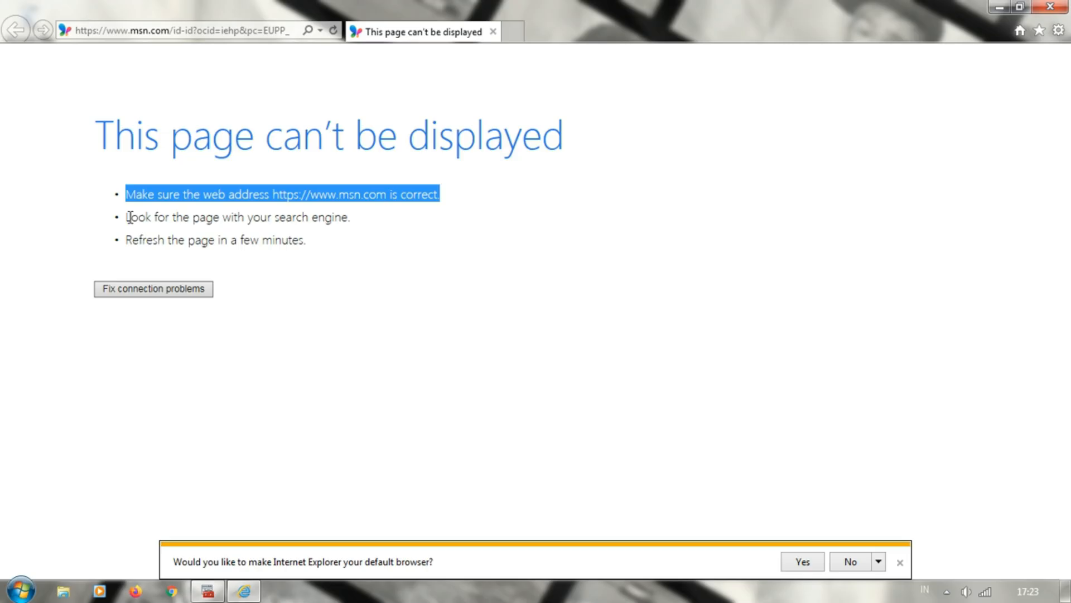
pyautogui.moveTo(128, 221); pyautogui.dragTo(346, 232)
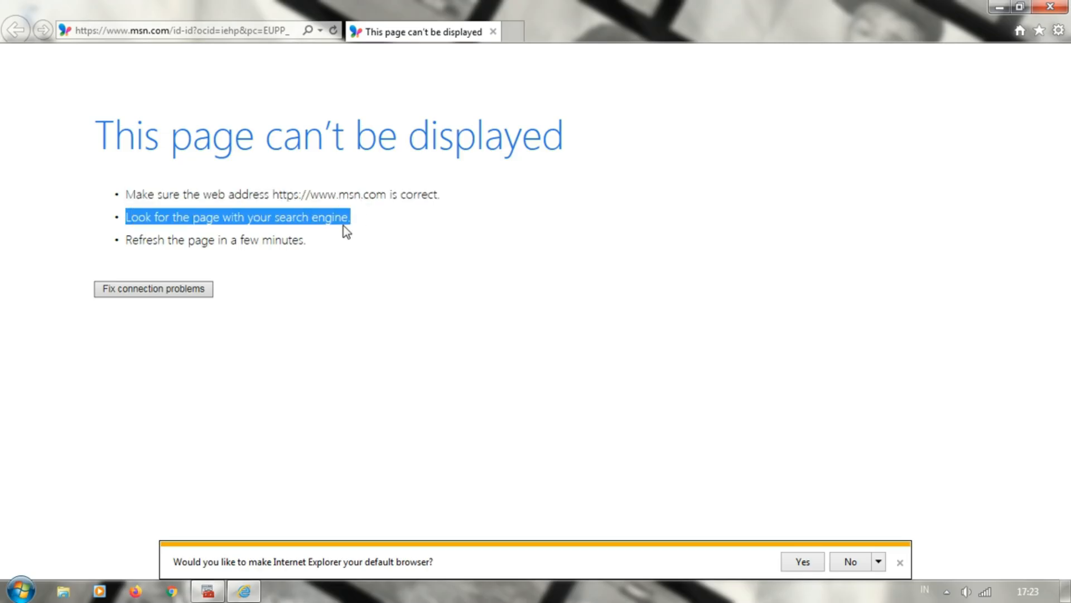
pyautogui.click(125, 240)
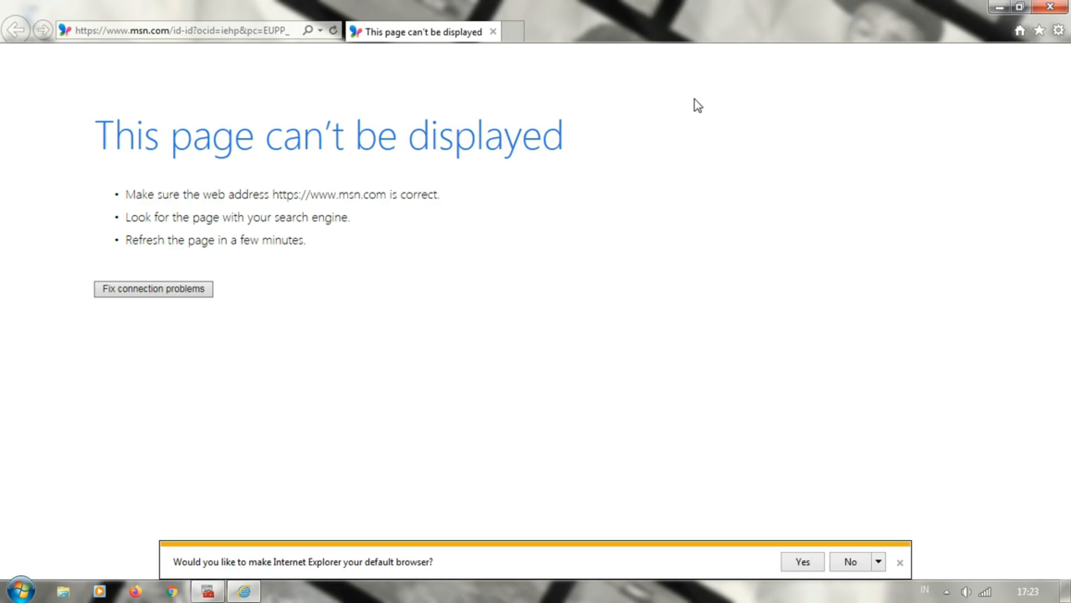
# Close Internet Explorer and refresh the desktop
pyautogui.click(1050, 7)
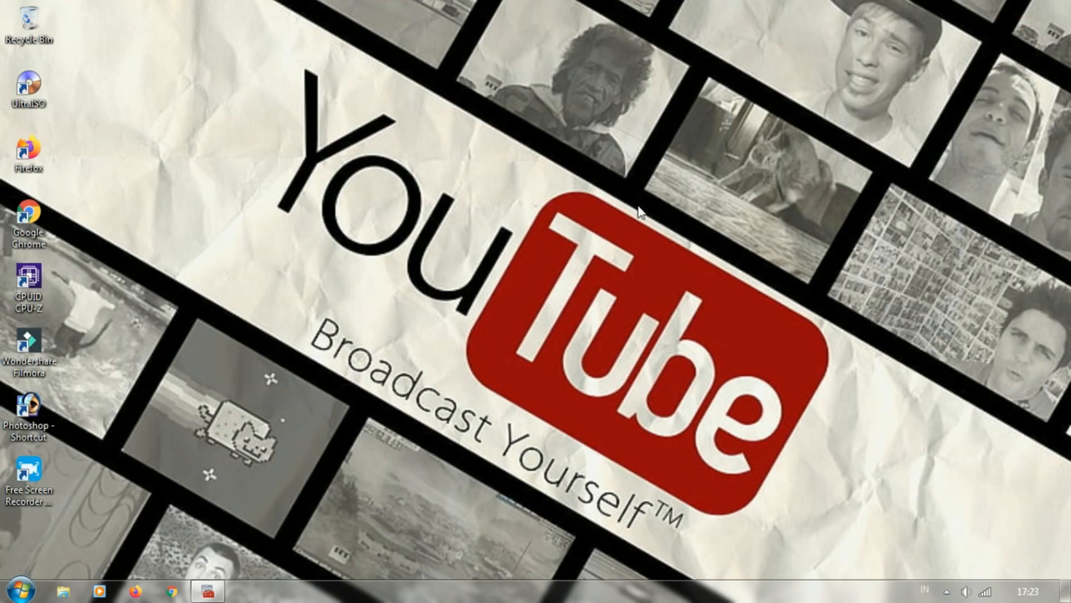
pyautogui.rightClick(530, 204)
pyautogui.click(560, 251)
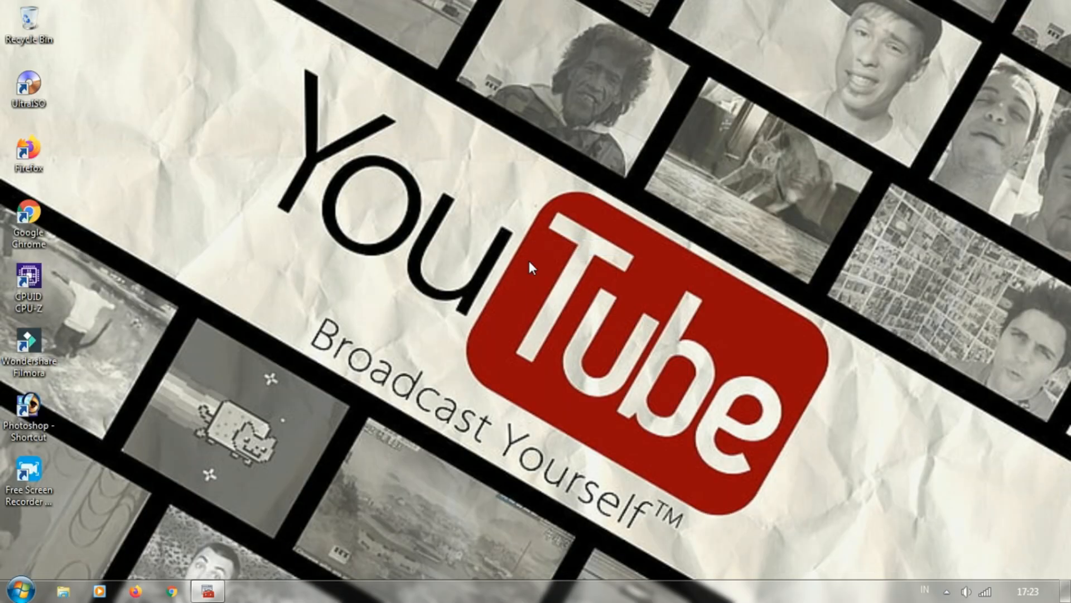
# Close the minimized Windows Firewall with Advanced Security window
pyautogui.click(20, 591)
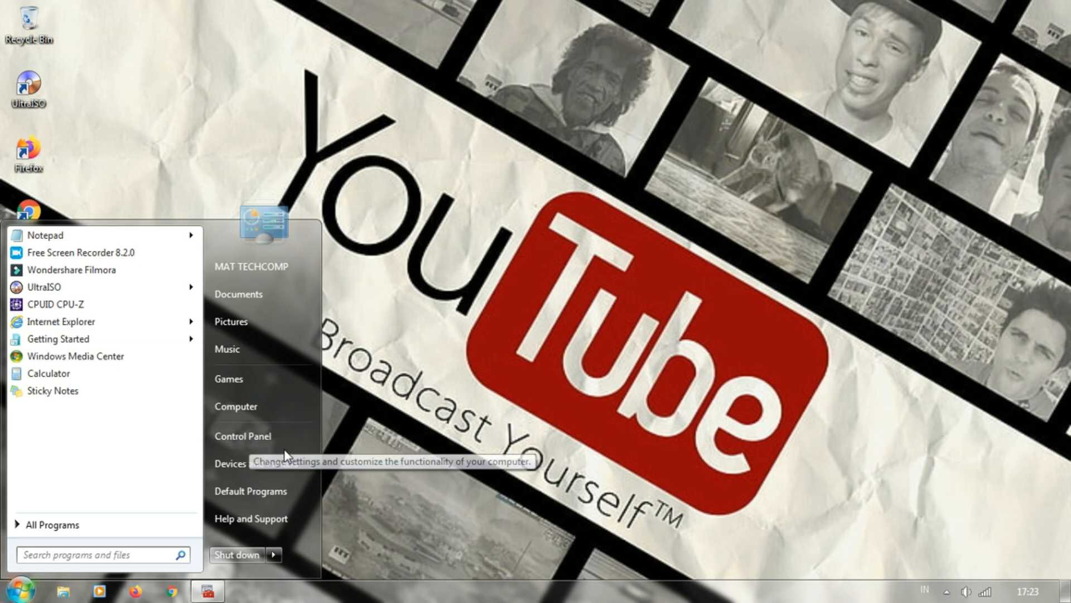
pyautogui.click(248, 438)
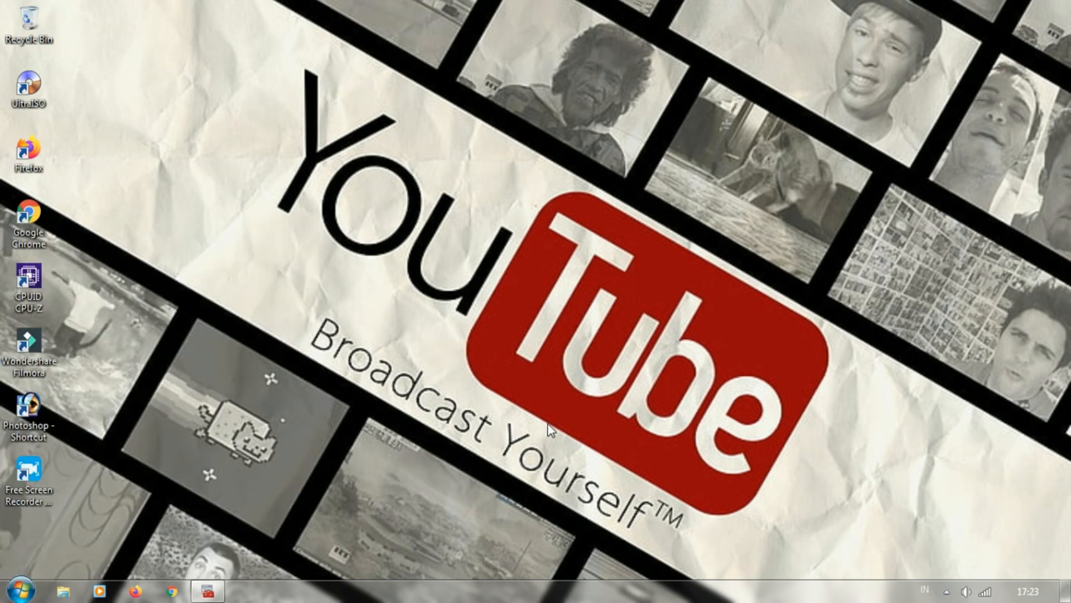
pyautogui.rightClick(208, 592)
pyautogui.click(202, 567)
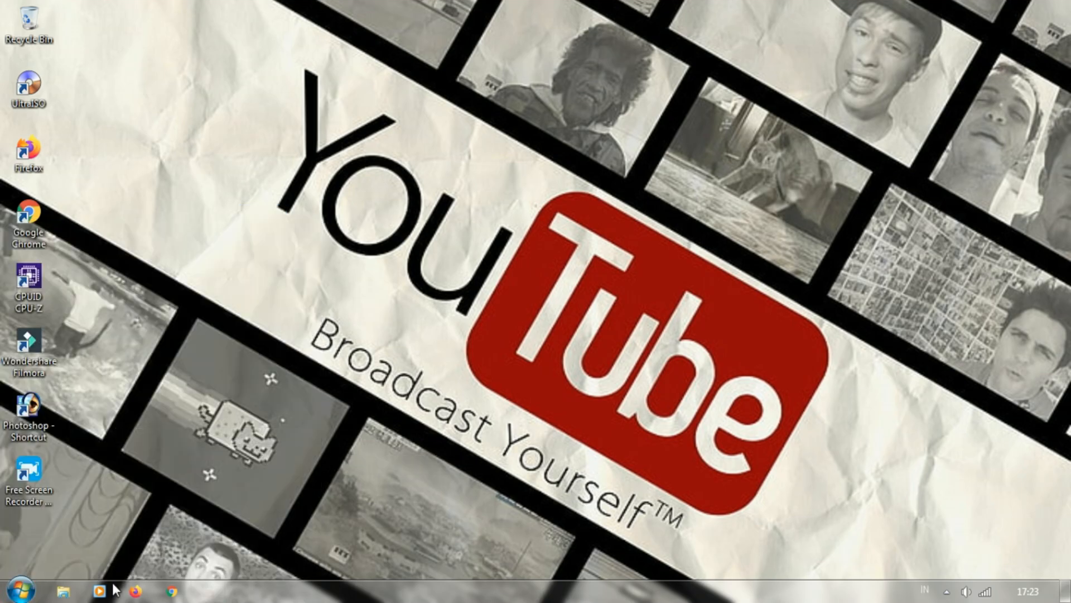
# Open Windows Firewall's advanced settings from the System and Security category of Control Panel, leaving only that window in view
pyautogui.click(20, 590)
pyautogui.click(226, 436)
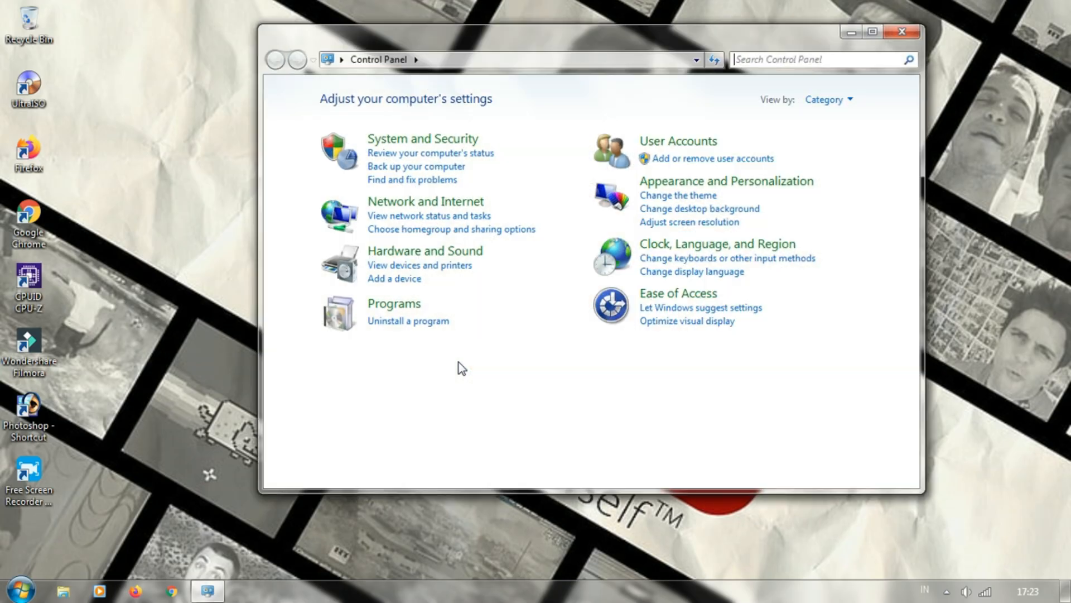
pyautogui.click(410, 145)
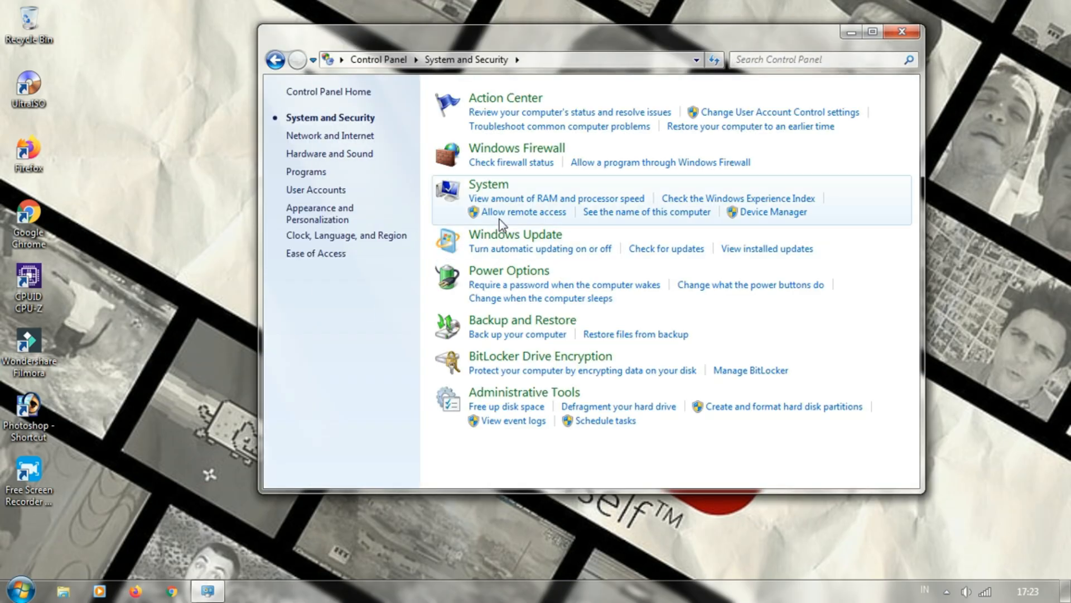
pyautogui.click(505, 156)
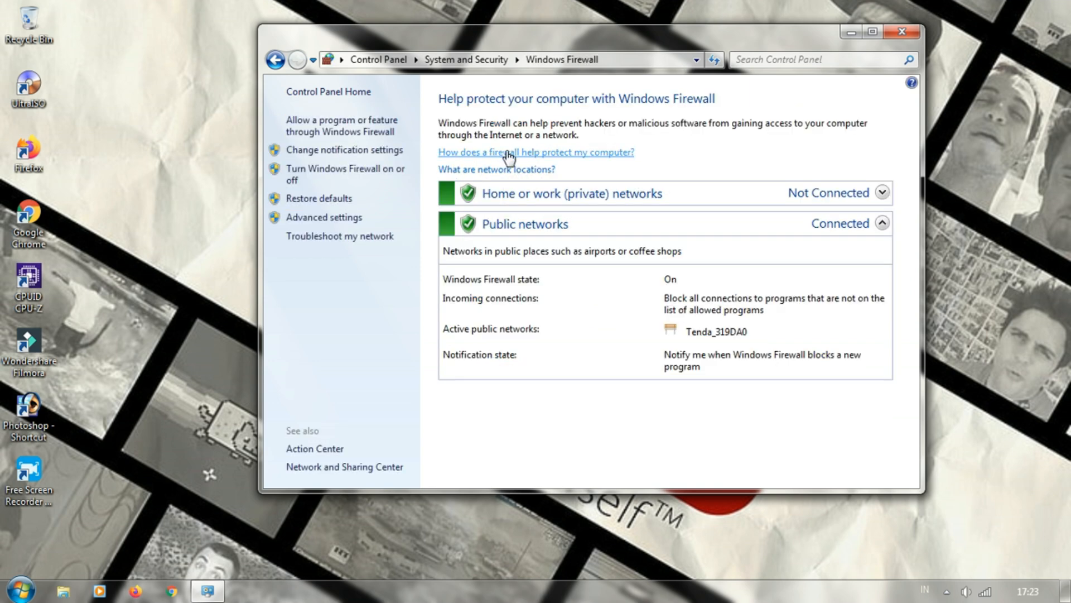
pyautogui.click(337, 220)
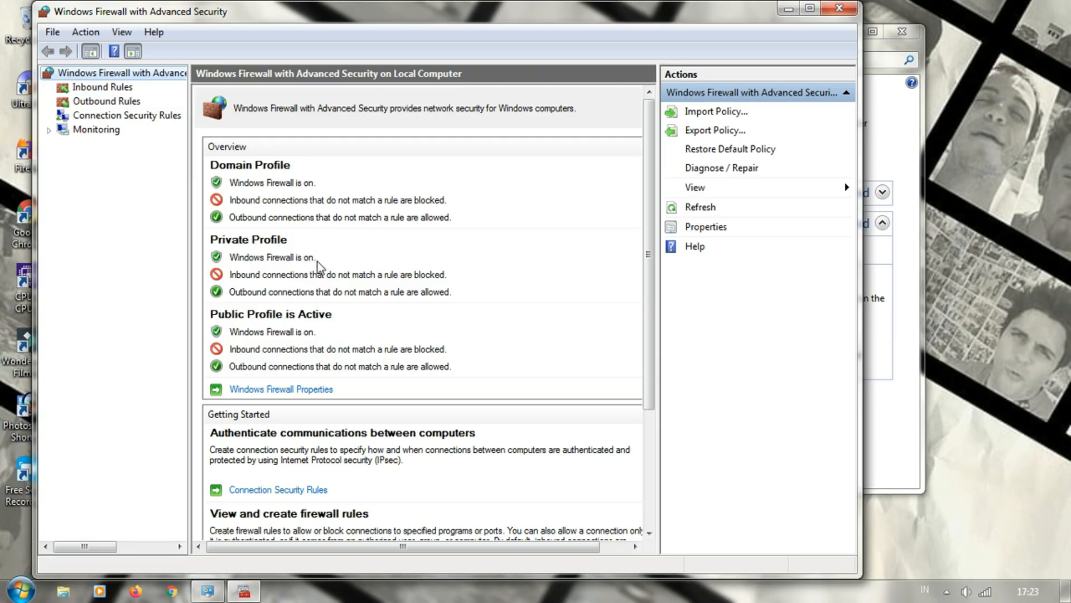
pyautogui.moveTo(344, 13); pyautogui.dragTo(607, 18)
pyautogui.click(1020, 8)
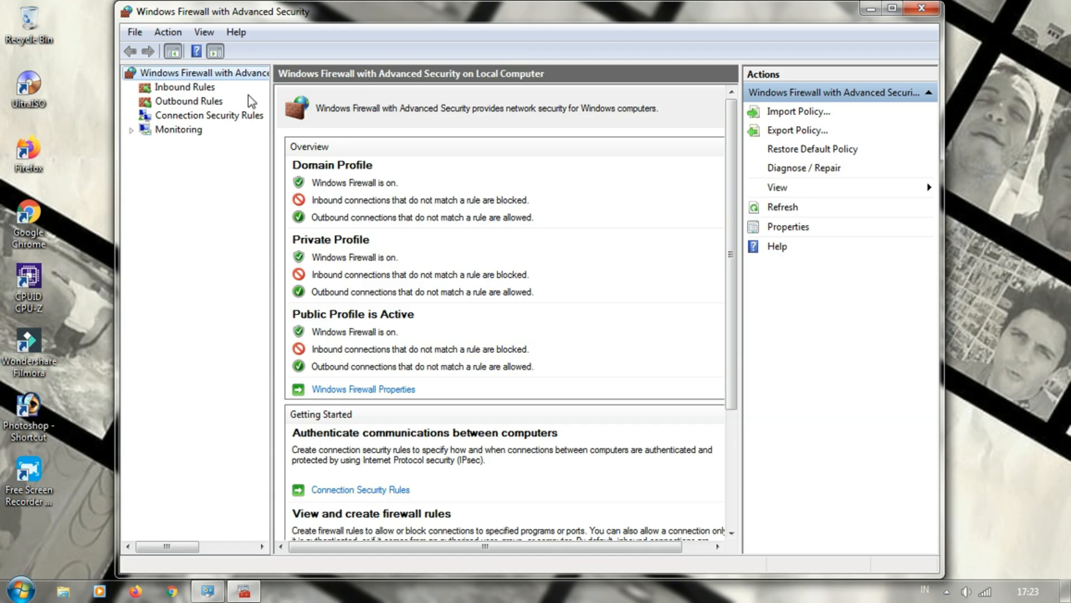
# Disable the IE5 rule among the inbound rules
pyautogui.click(187, 89)
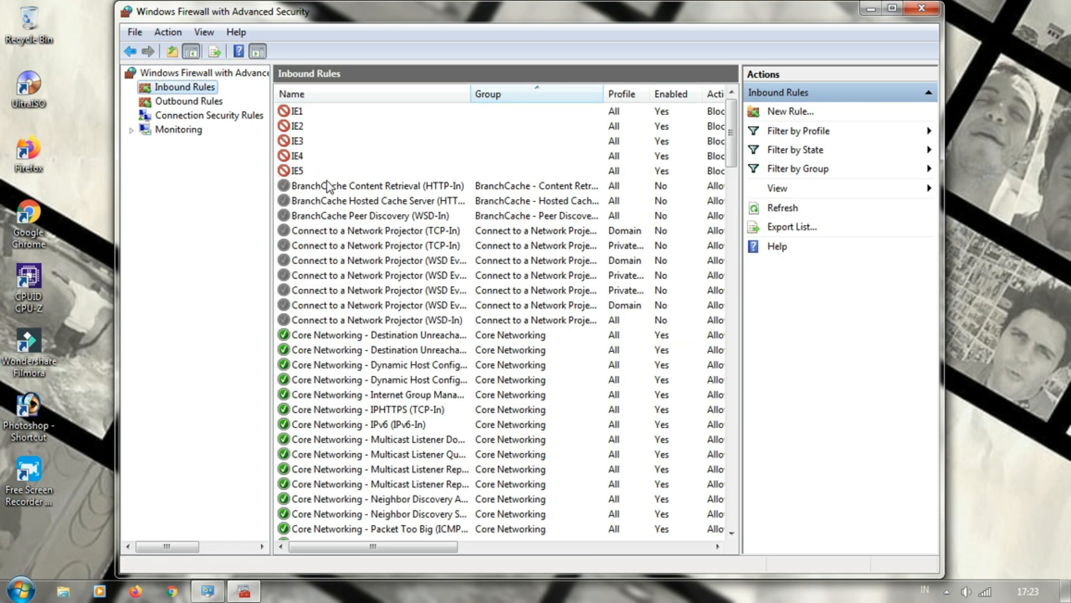
pyautogui.rightClick(298, 173)
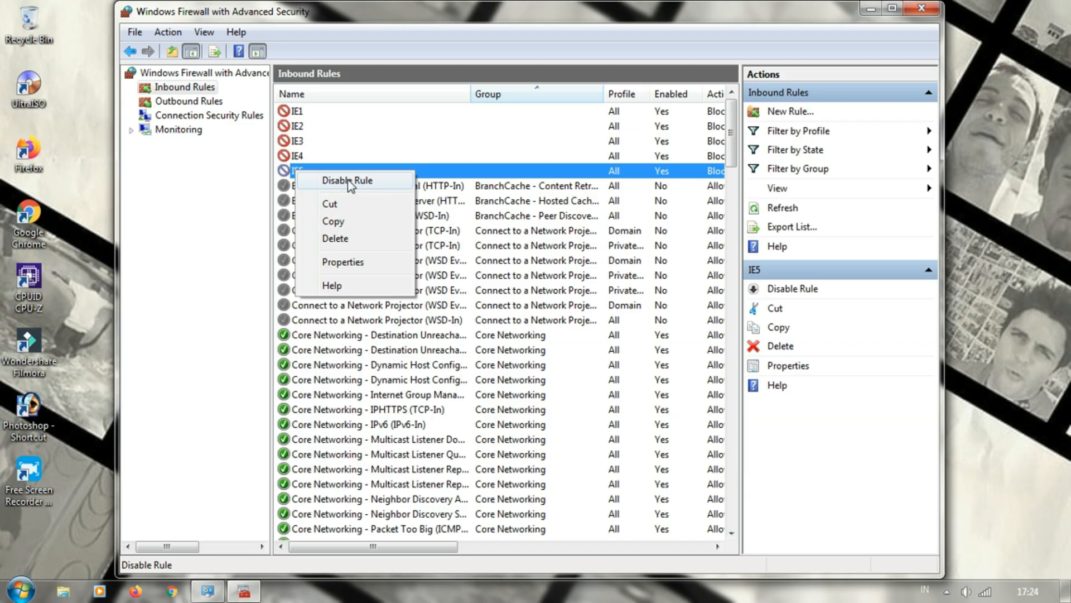
pyautogui.click(353, 12)
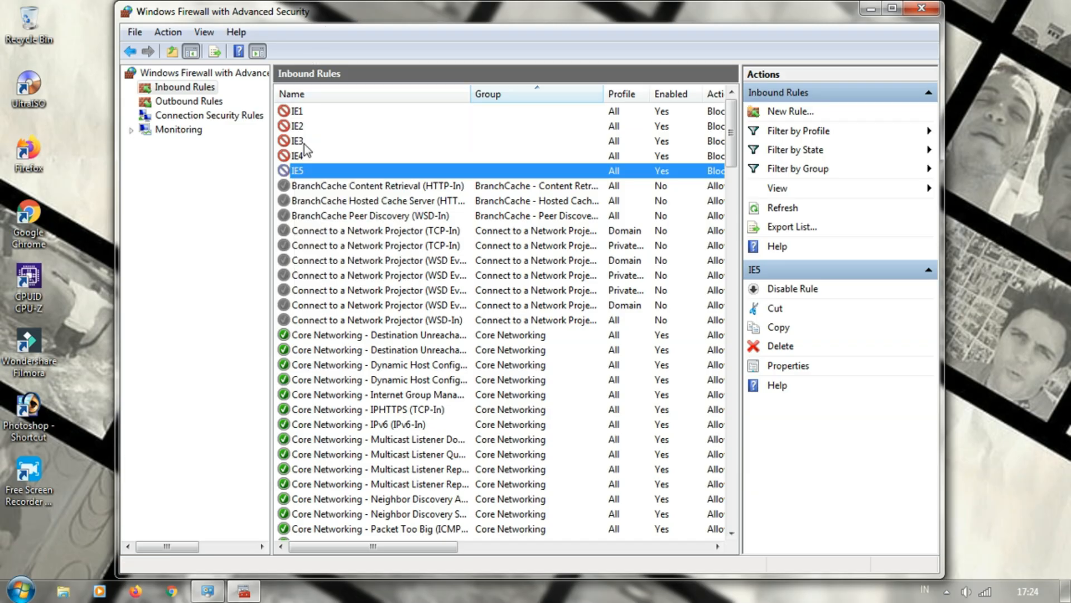
pyautogui.rightClick(300, 174)
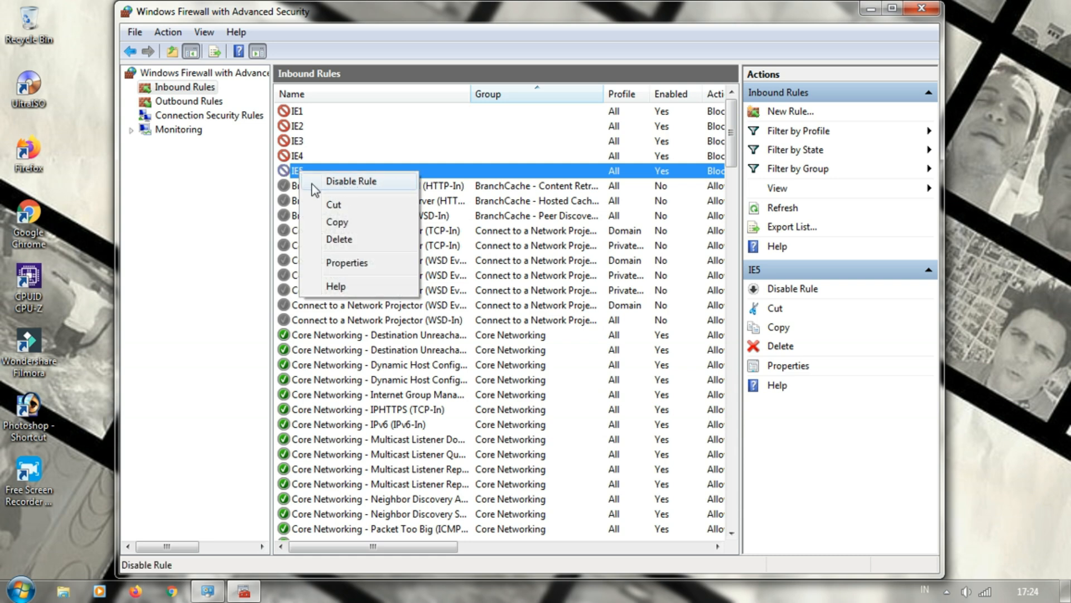
pyautogui.click(350, 181)
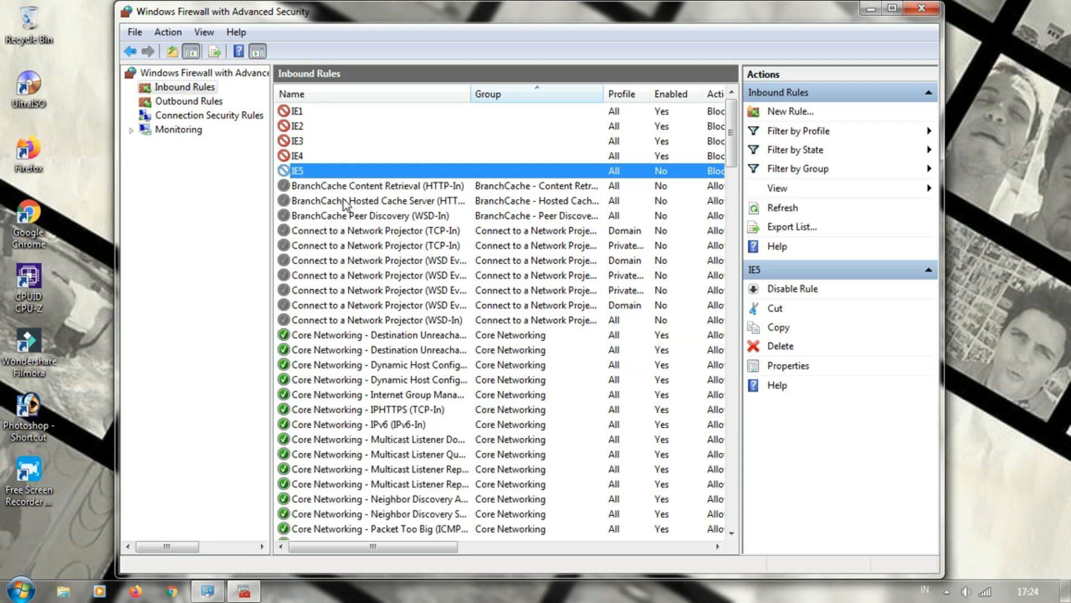
pyautogui.rightClick(331, 173)
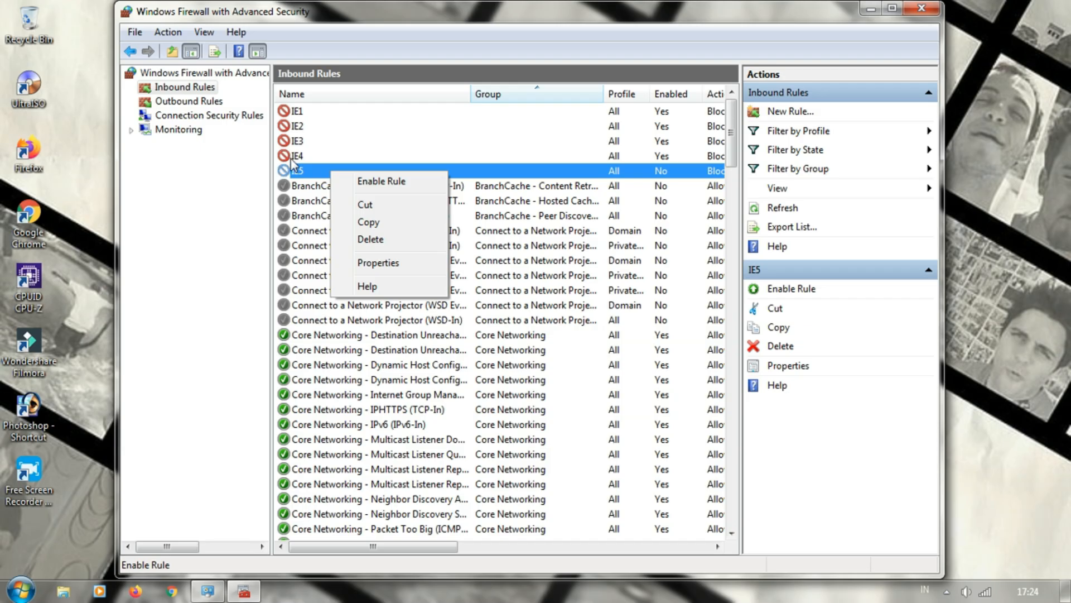
pyautogui.click(187, 90)
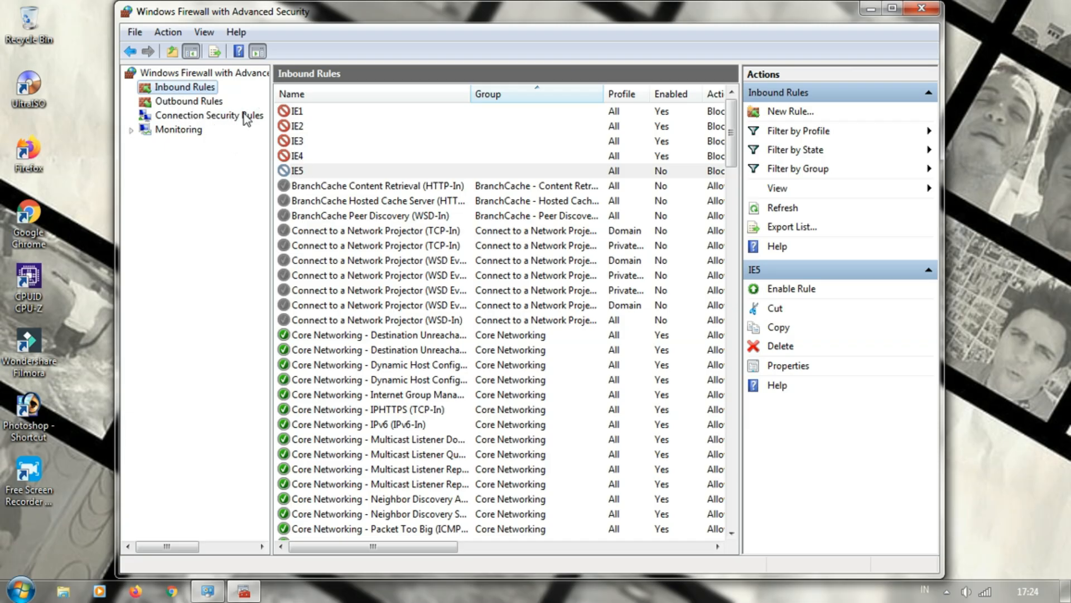
# Disable the IE5 rule among the outbound rules and dismiss the color scheme performance prompt without choosing an option
pyautogui.click(191, 102)
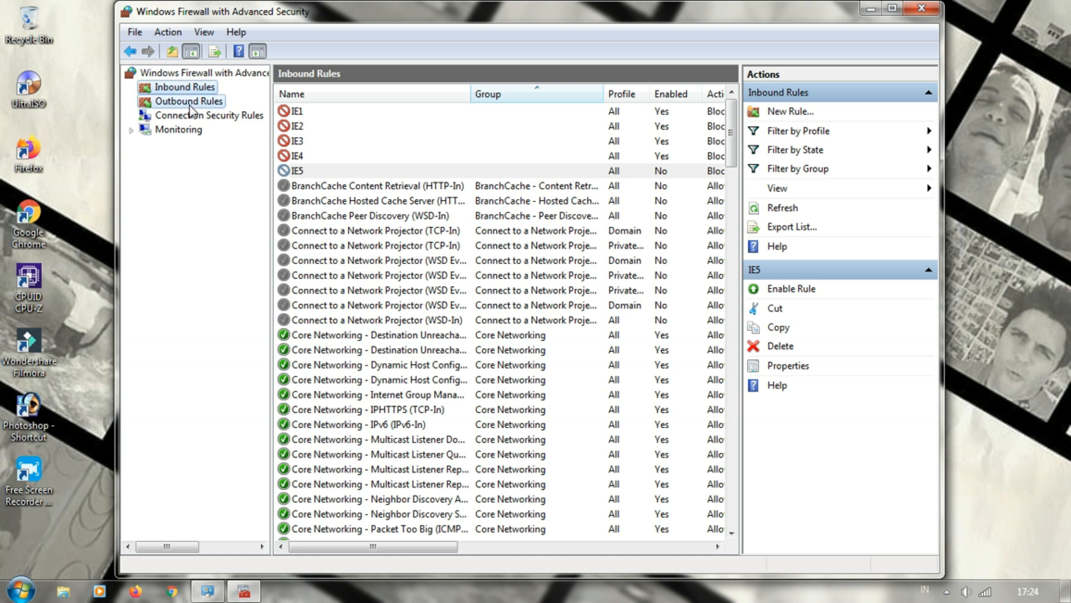
pyautogui.rightClick(295, 170)
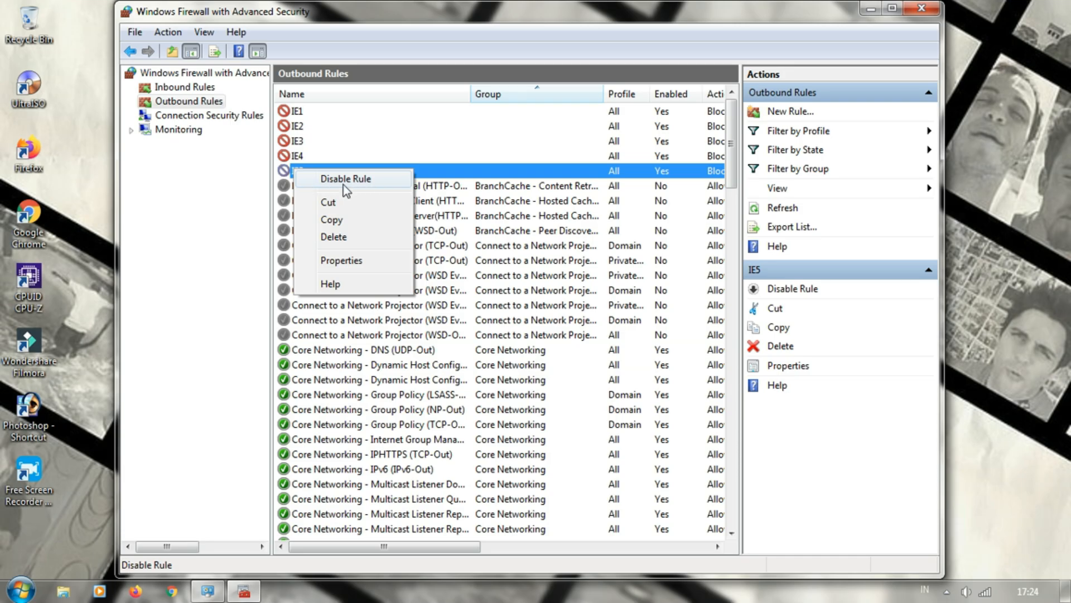
pyautogui.click(343, 180)
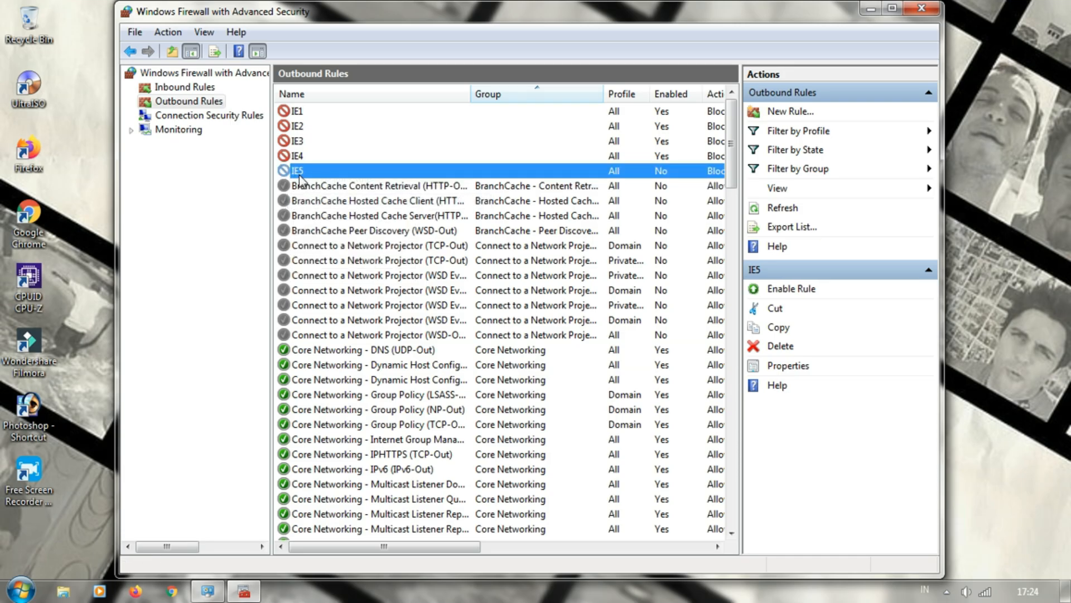
pyautogui.rightClick(299, 176)
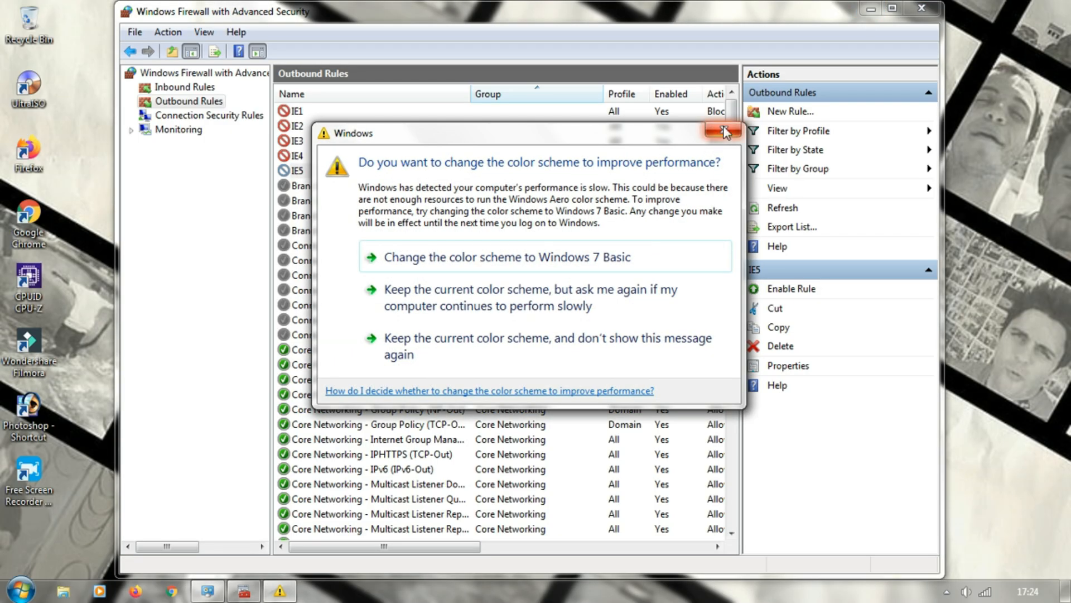
pyautogui.click(724, 133)
# Minimize the advanced firewall and Windows Firewall windows, and refresh the desktop
pyautogui.click(871, 8)
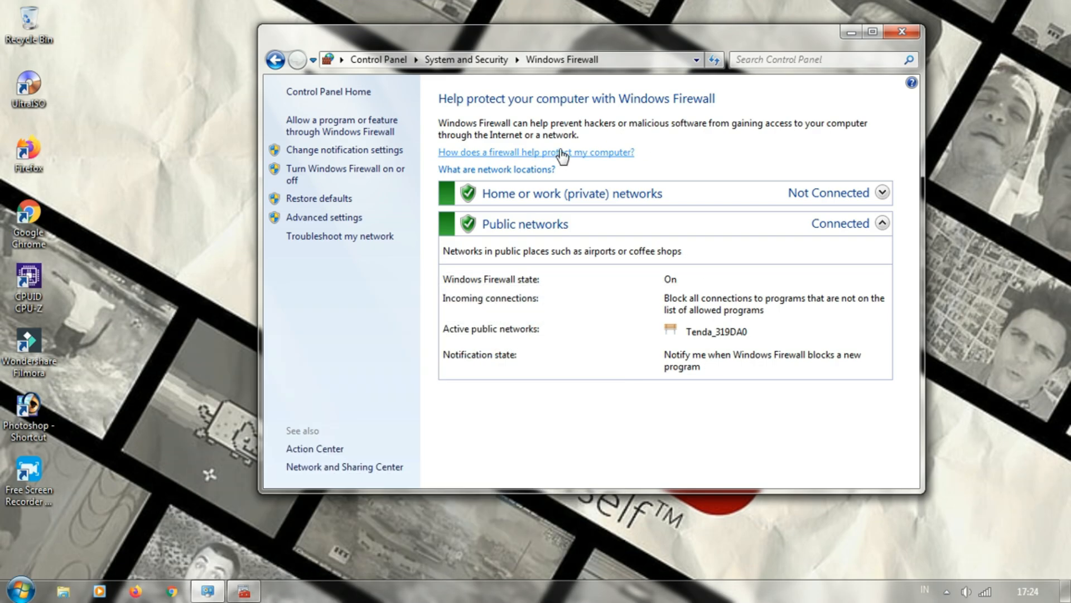
pyautogui.click(852, 32)
pyautogui.rightClick(437, 204)
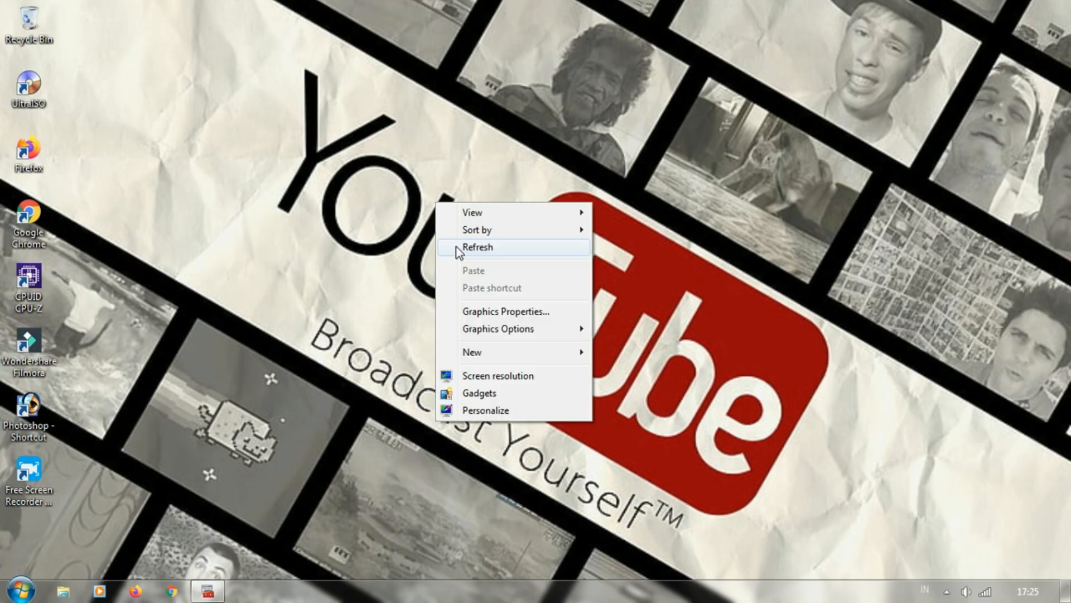
pyautogui.click(457, 247)
# Launch Internet Explorer from a program search and look through the MSN home page to test the connection
pyautogui.click(25, 589)
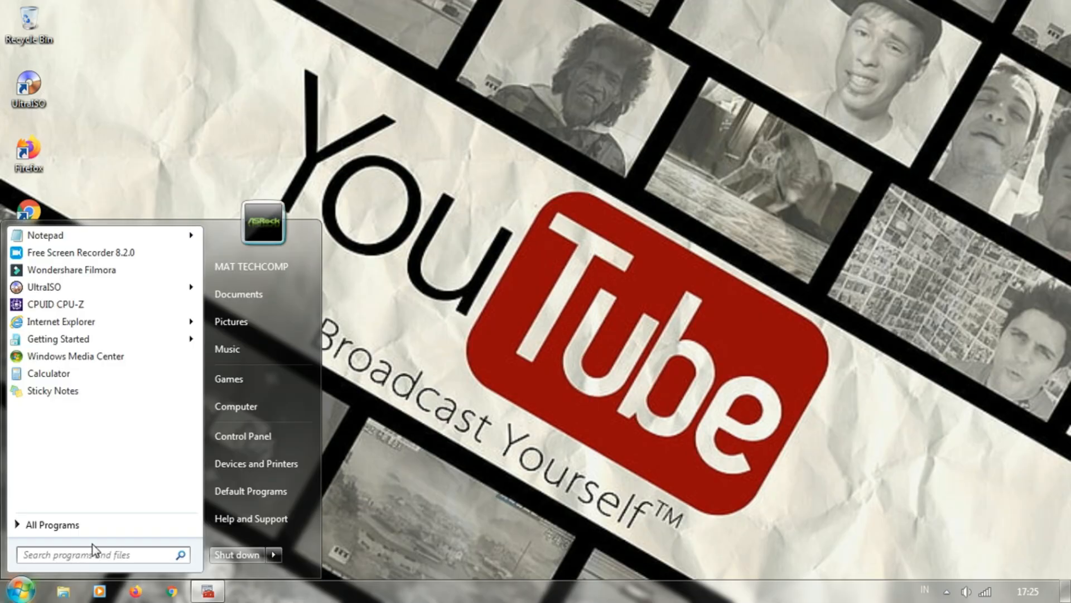
pyautogui.write('IN')
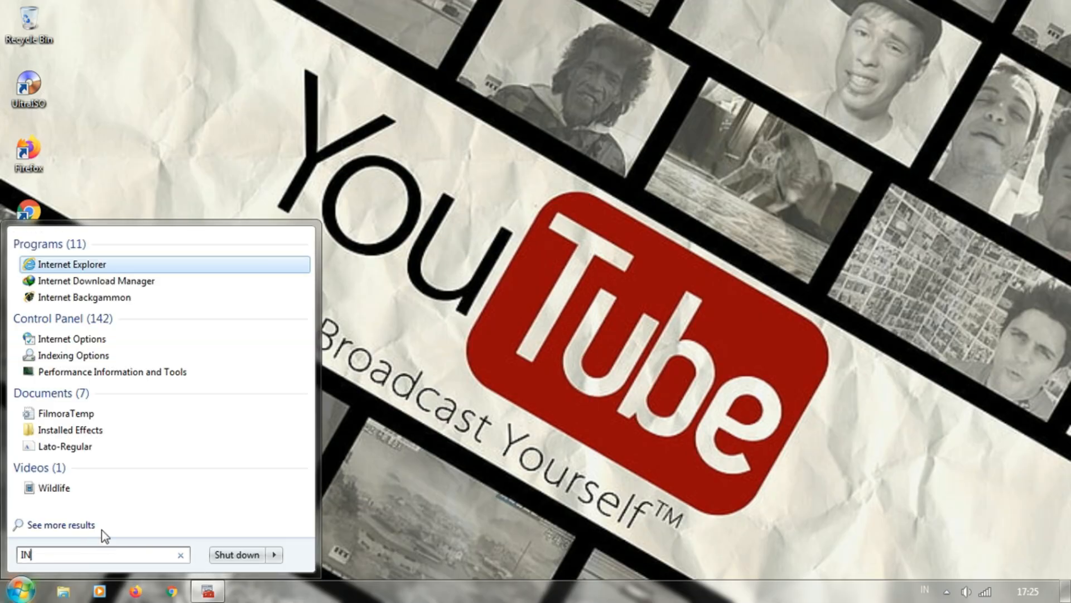
pyautogui.click(107, 266)
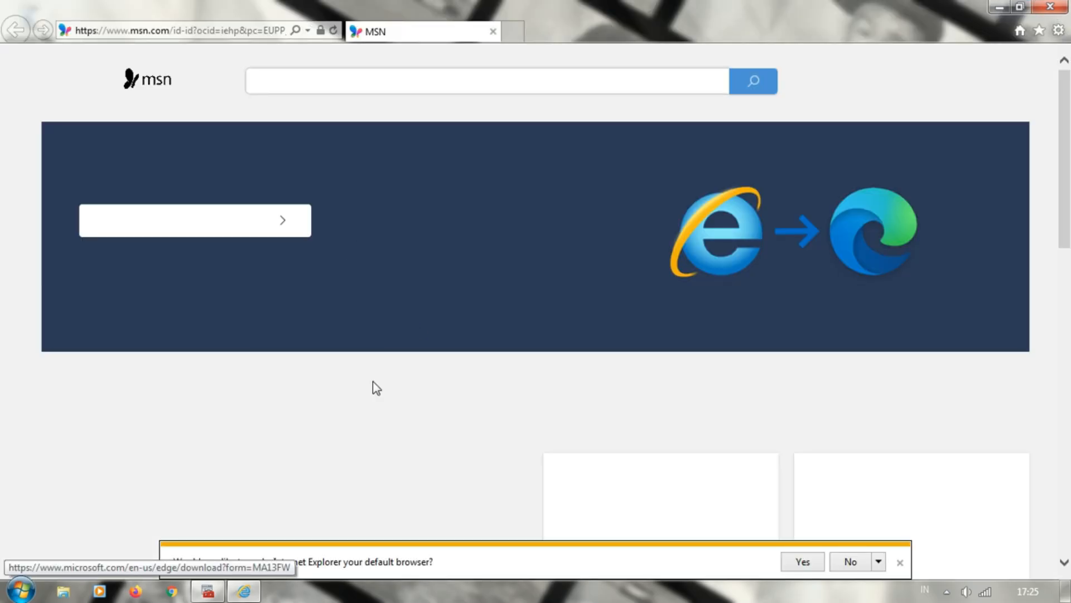
pyautogui.scroll(-6, 372, 380)
pyautogui.scroll(6, 371, 343)
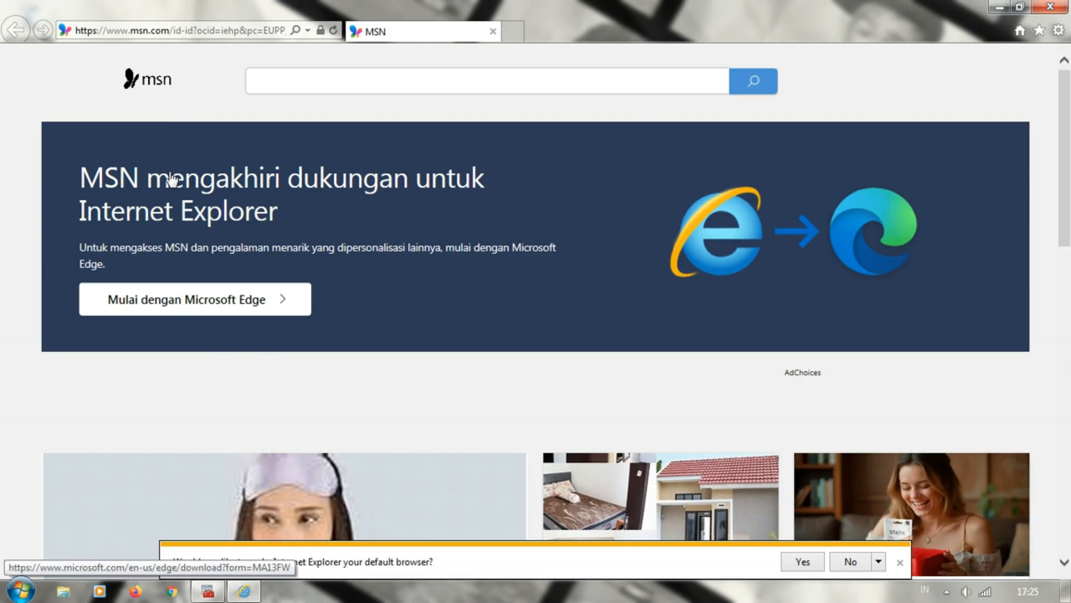
pyautogui.scroll(-5, 380, 337)
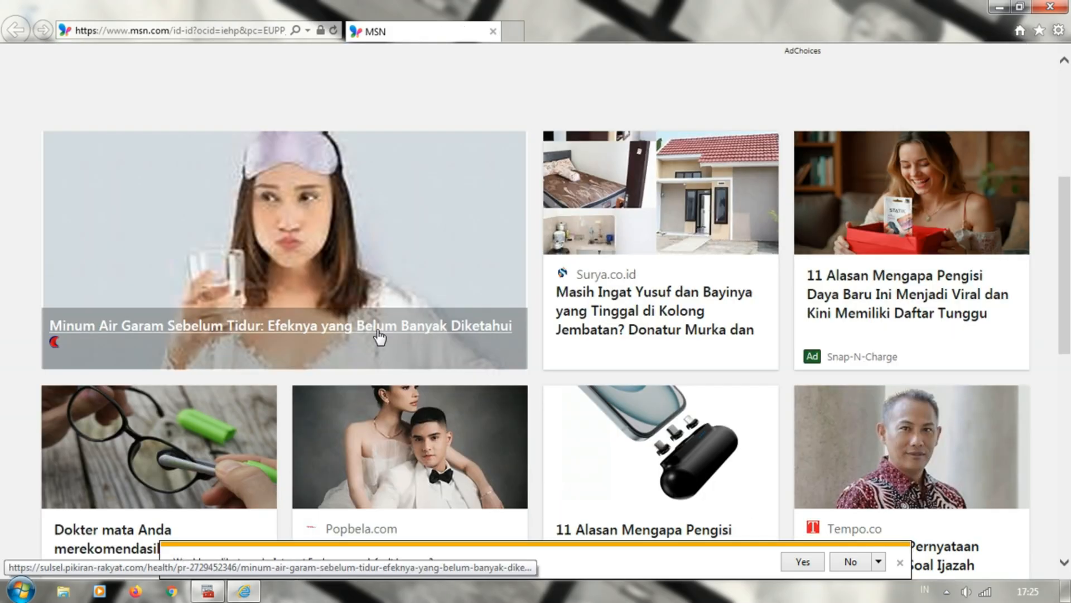
pyautogui.scroll(-5, 379, 335)
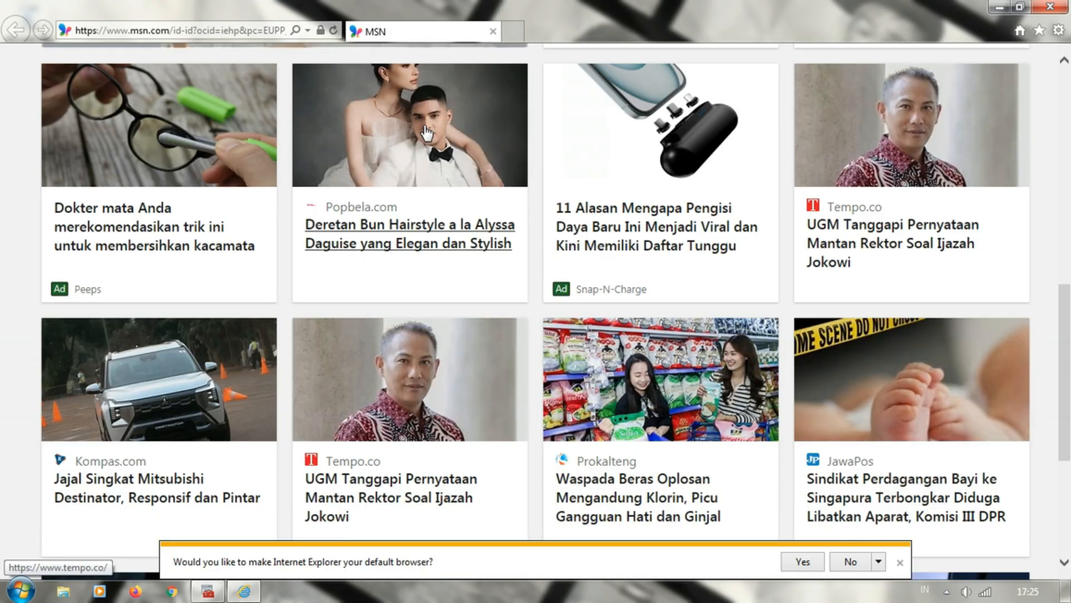
# Close Internet Explorer's only tab and refresh the desktop several times
pyautogui.click(493, 31)
pyautogui.rightClick(398, 185)
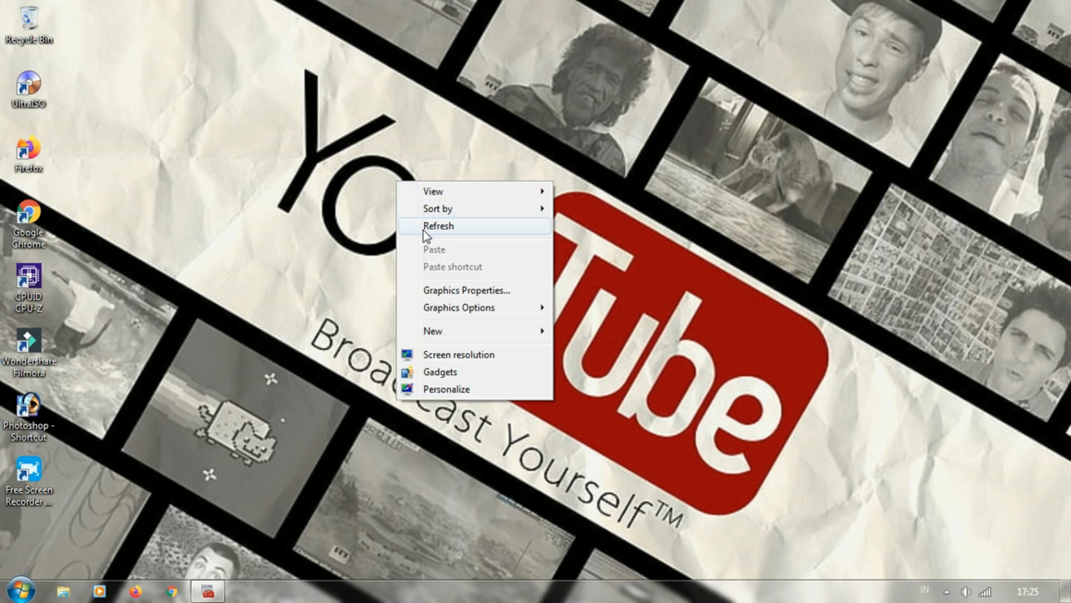
pyautogui.click(424, 226)
pyautogui.rightClick(421, 218)
pyautogui.click(456, 276)
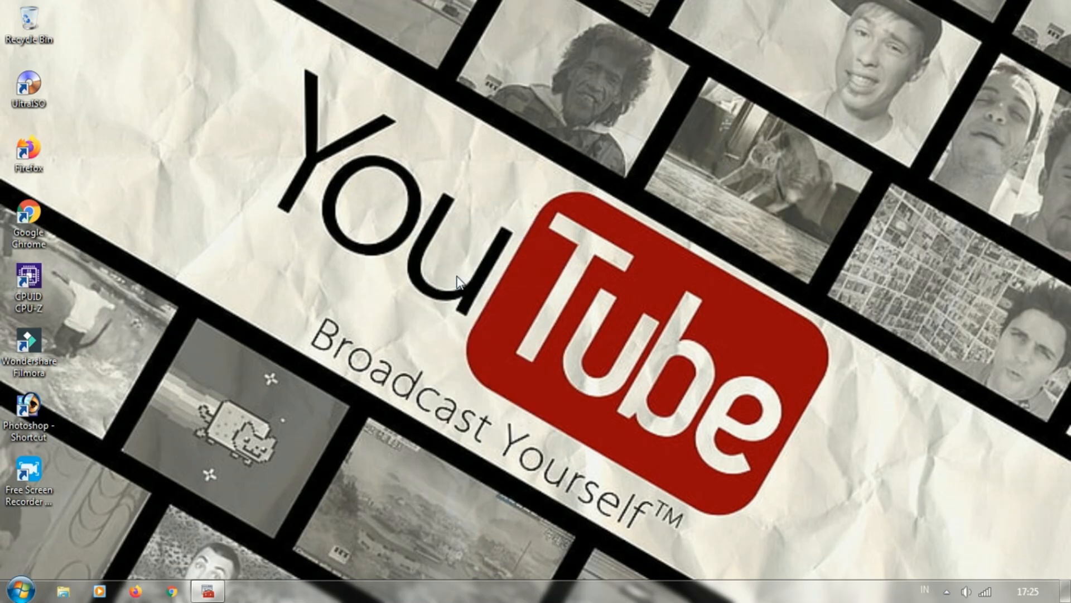
pyautogui.rightClick(457, 276)
pyautogui.click(485, 326)
pyautogui.rightClick(282, 323)
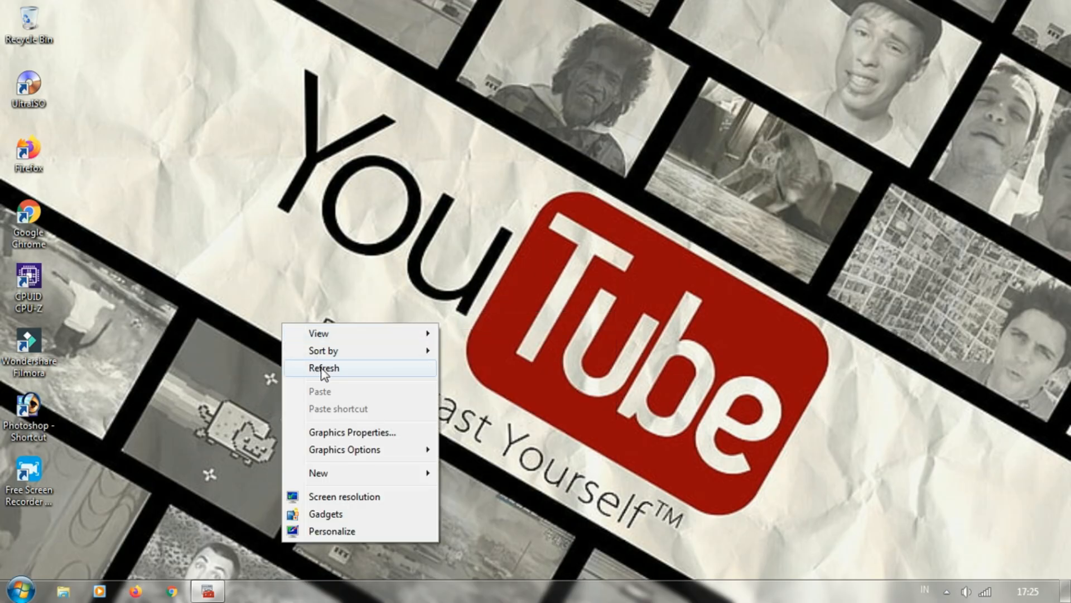
pyautogui.click(310, 365)
pyautogui.rightClick(230, 238)
pyautogui.click(257, 284)
pyautogui.rightClick(198, 157)
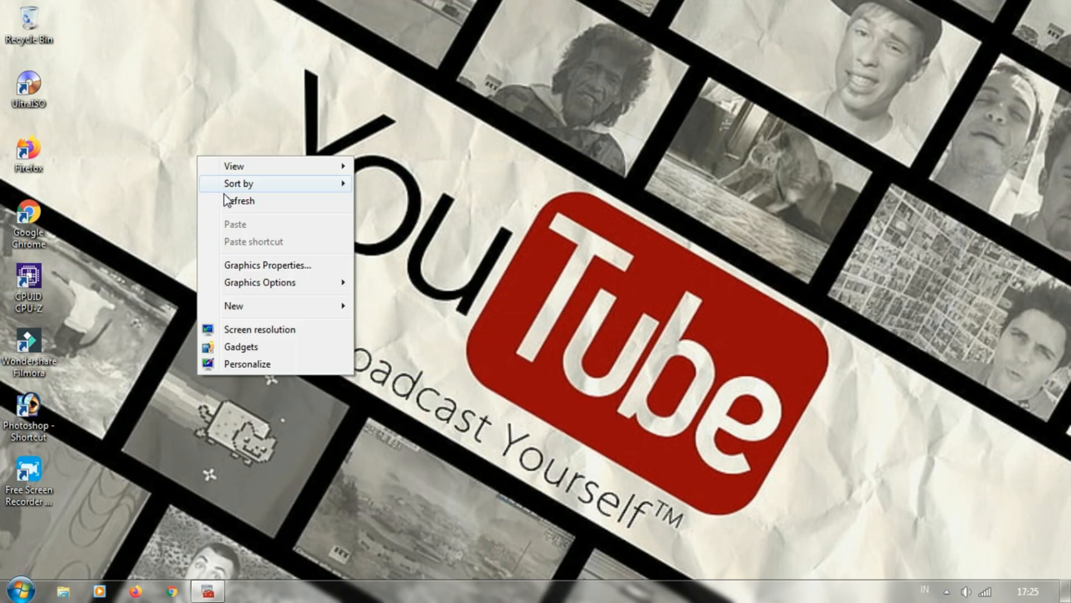
pyautogui.click(226, 200)
# Restore the advanced firewall window and enable the IE5 rule among the inbound rules
pyautogui.click(208, 591)
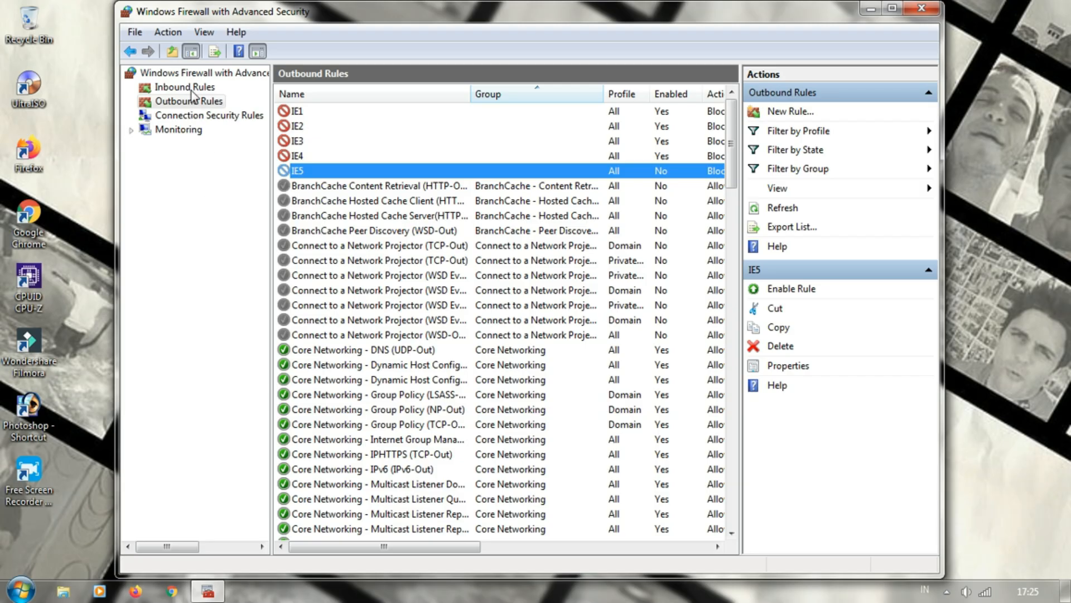
pyautogui.click(192, 89)
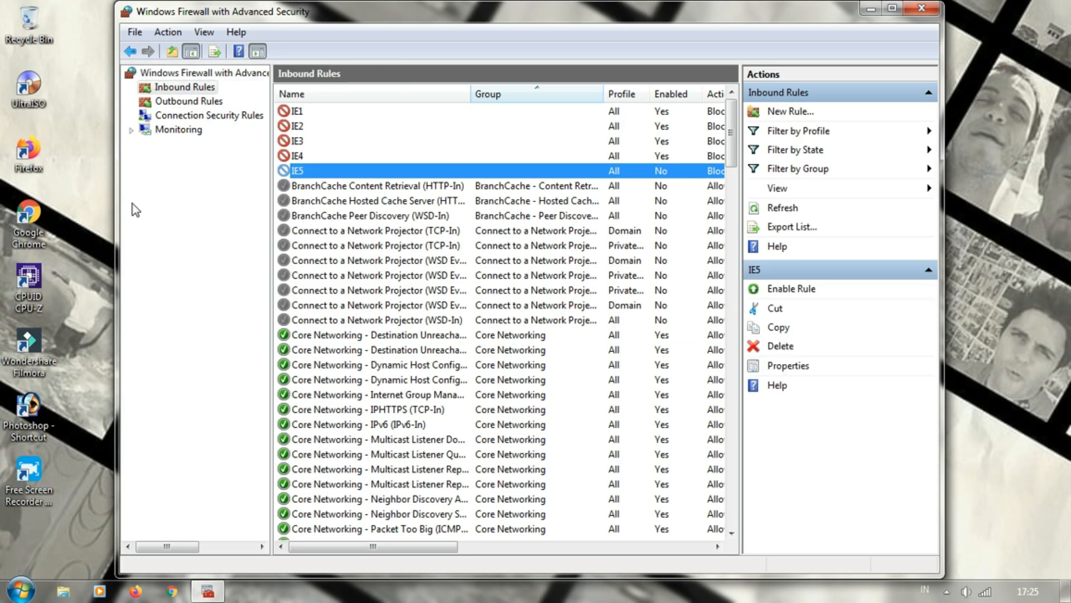
pyautogui.rightClick(317, 172)
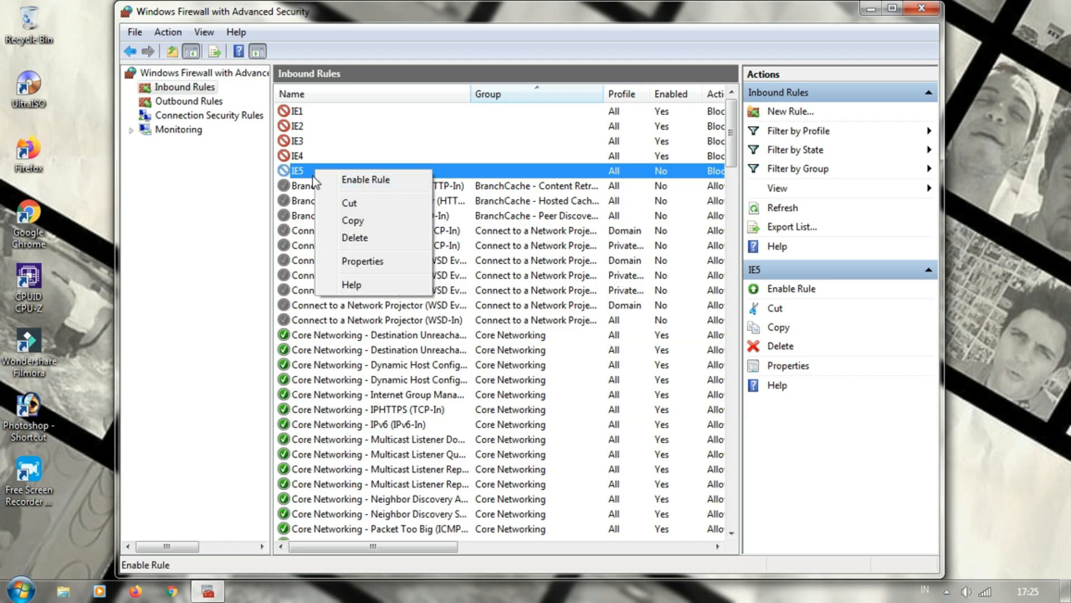
pyautogui.click(361, 179)
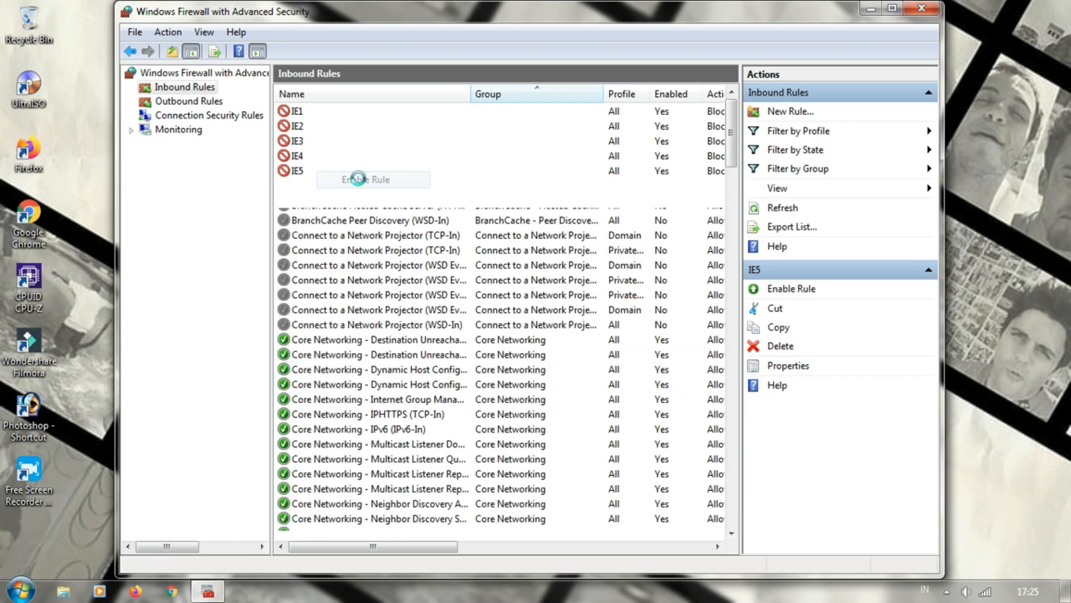
pyautogui.rightClick(343, 172)
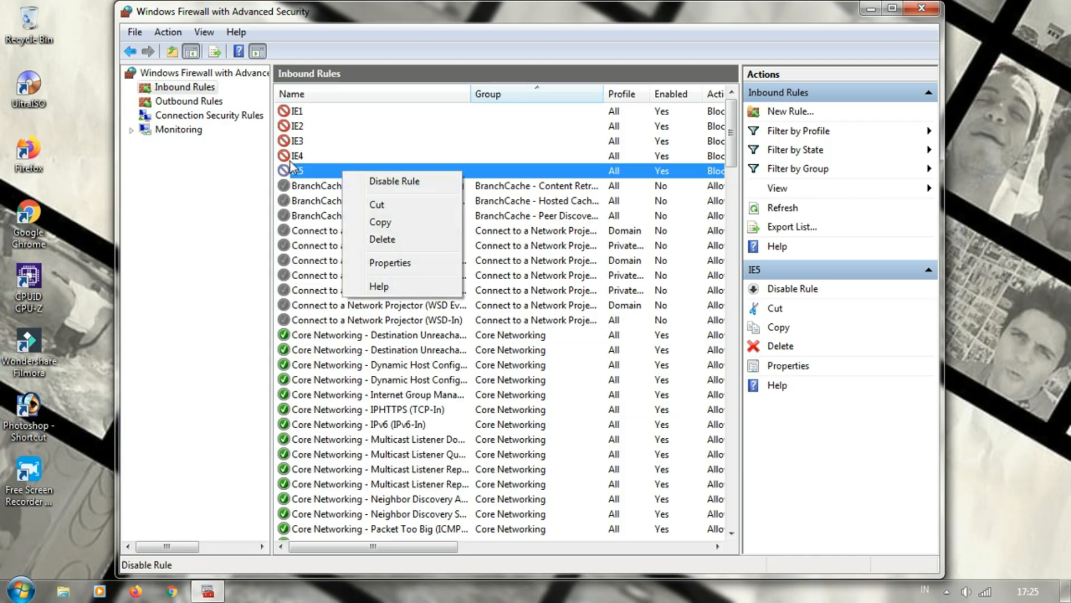
# Enable the IE5 rule among the outbound rules
pyautogui.click(194, 106)
pyautogui.click(312, 169)
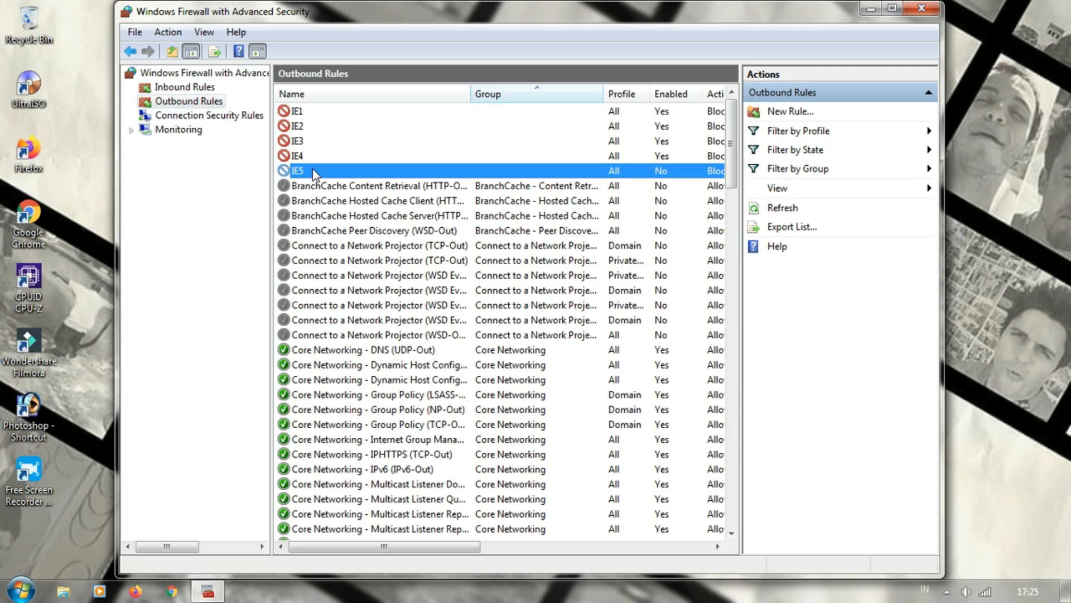
pyautogui.rightClick(318, 170)
pyautogui.click(364, 179)
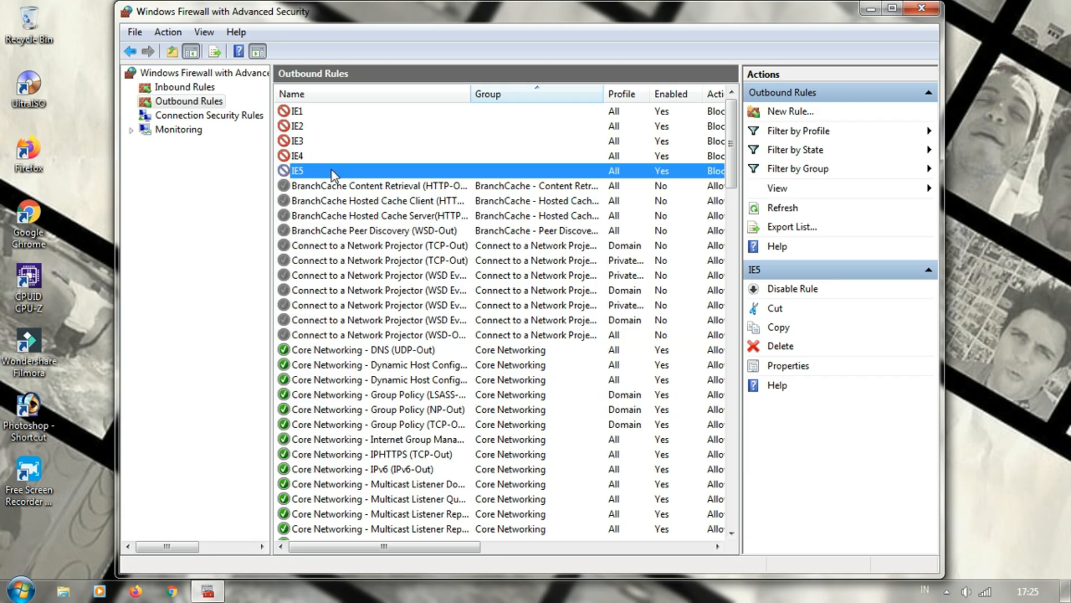
# Minimize the advanced firewall window and refresh the desktop
pyautogui.click(871, 8)
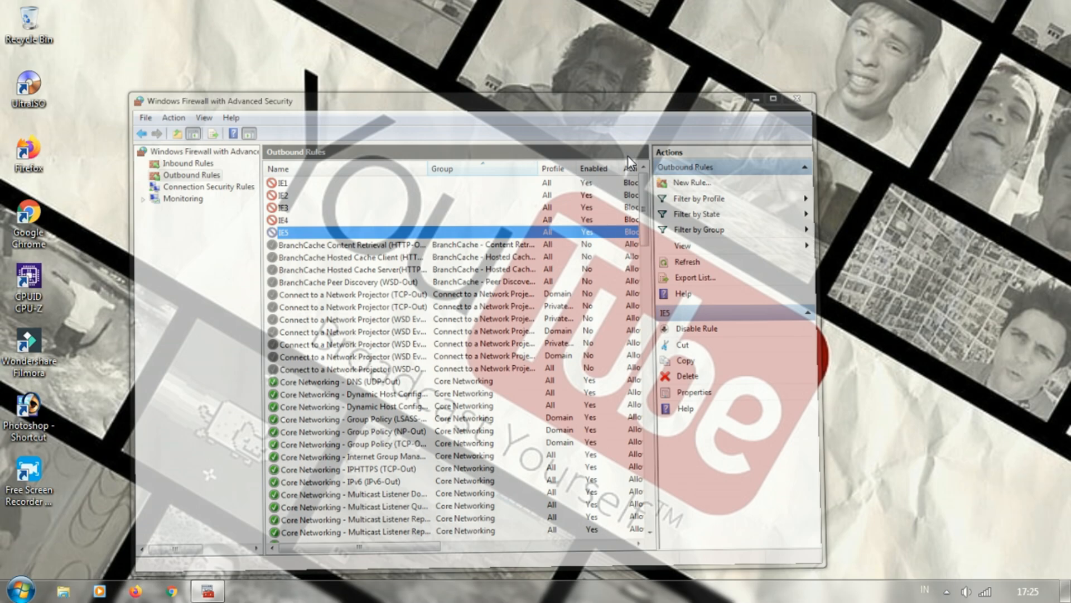
pyautogui.rightClick(490, 200)
pyautogui.click(513, 245)
# Launch Internet Explorer to test its connection, dismiss the default browser prompt, and read the page's heading and suggestions
pyautogui.press('super')
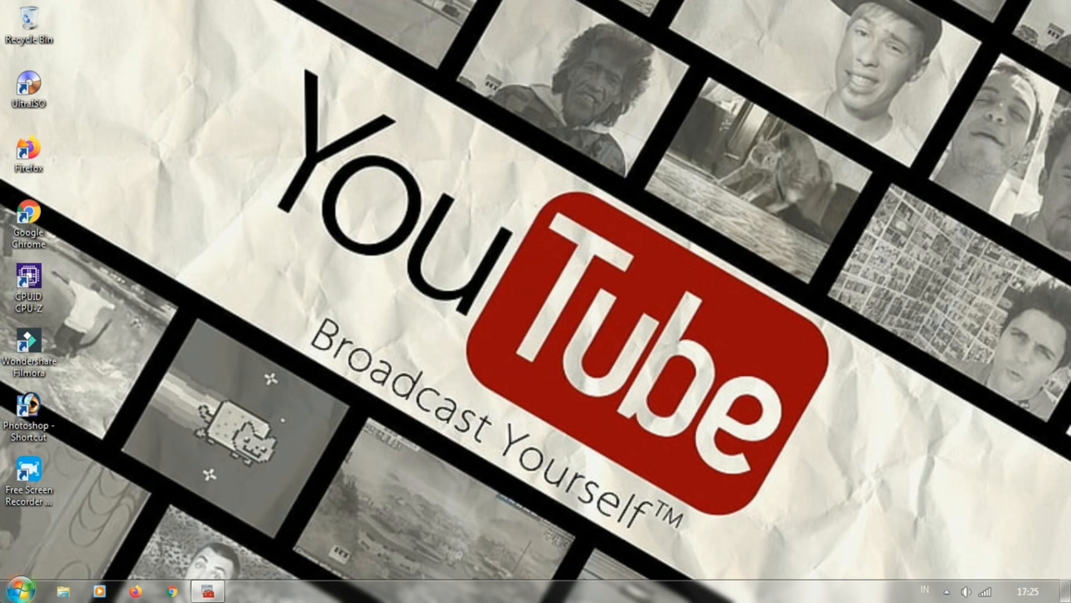
pyautogui.write('INT')
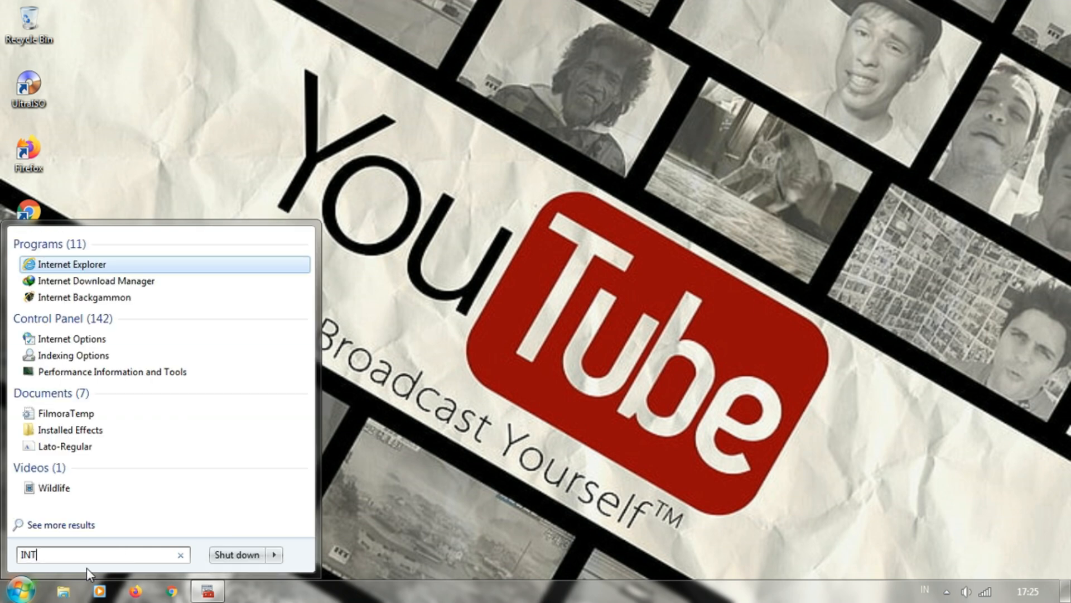
pyautogui.click(87, 266)
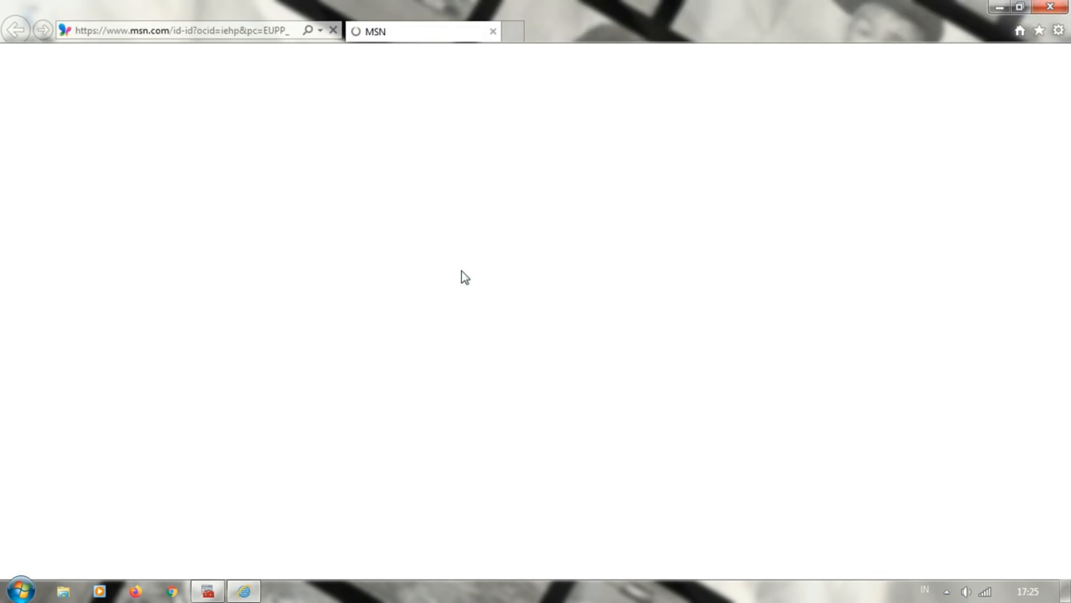
pyautogui.moveTo(106, 147); pyautogui.dragTo(615, 157)
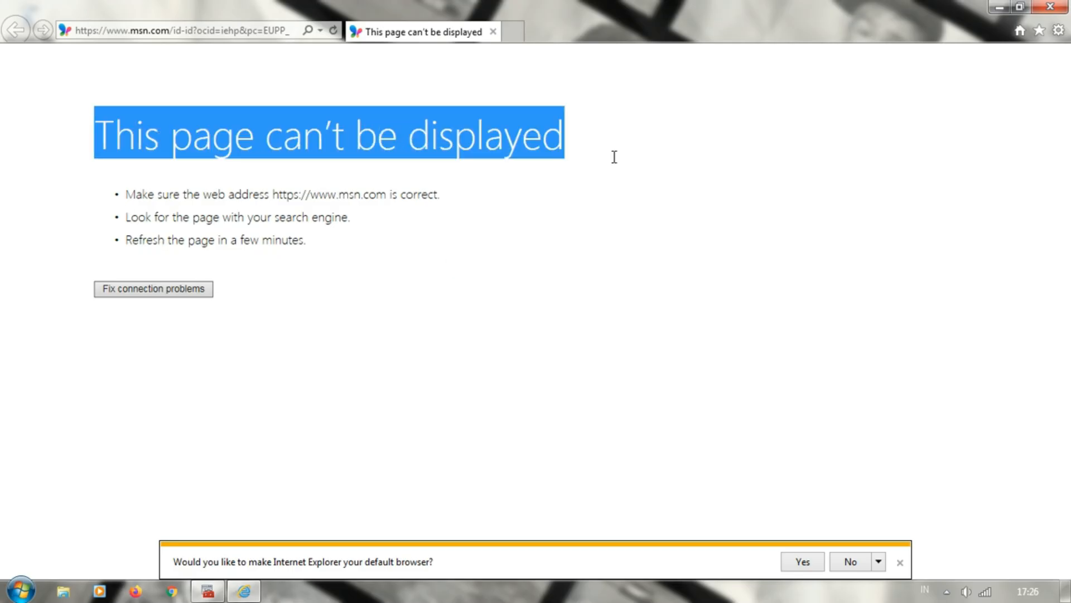
pyautogui.click(899, 562)
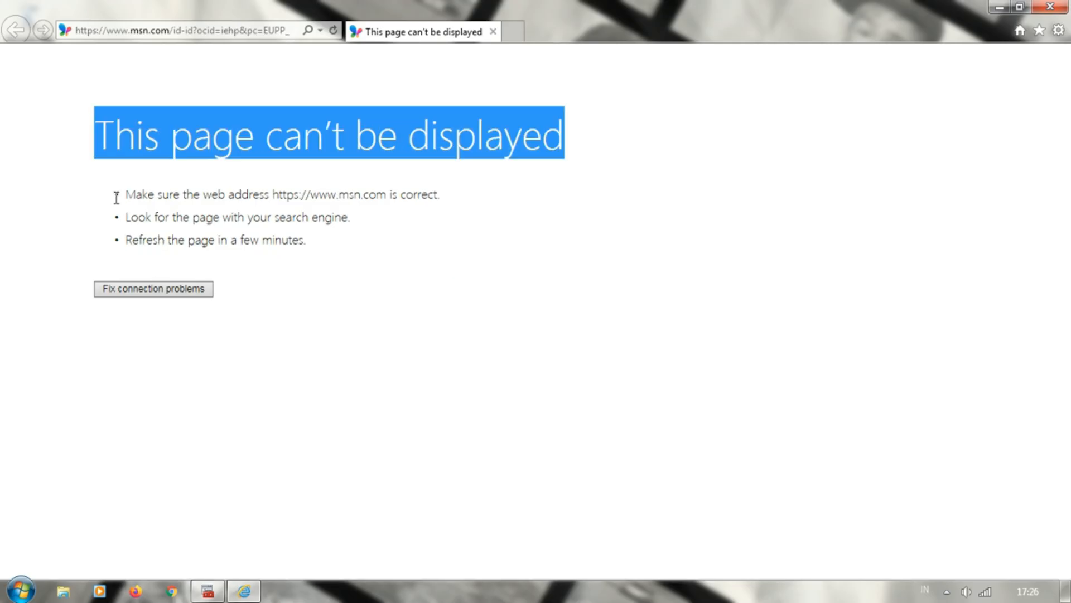
pyautogui.moveTo(124, 193); pyautogui.dragTo(480, 254)
pyautogui.click(402, 274)
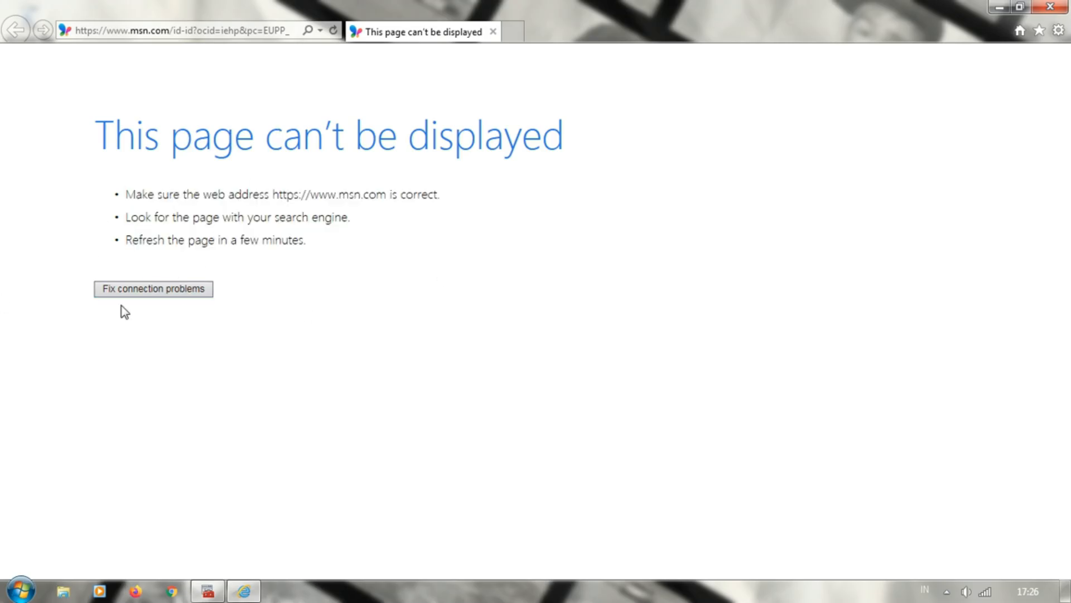
# Close the Internet Explorer window and refresh the desktop
pyautogui.click(1049, 7)
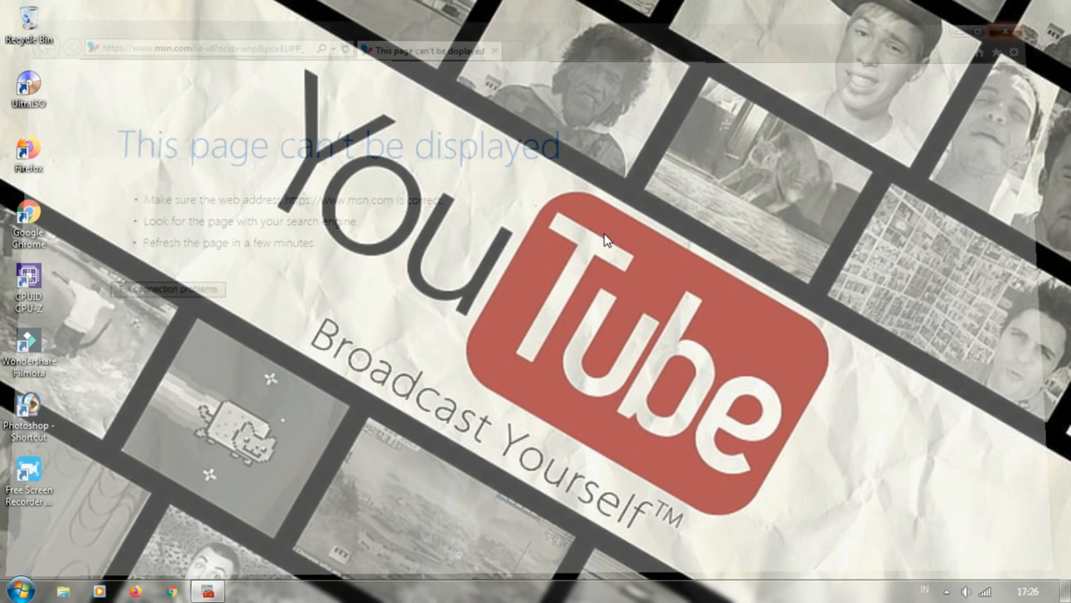
pyautogui.rightClick(325, 238)
pyautogui.click(354, 286)
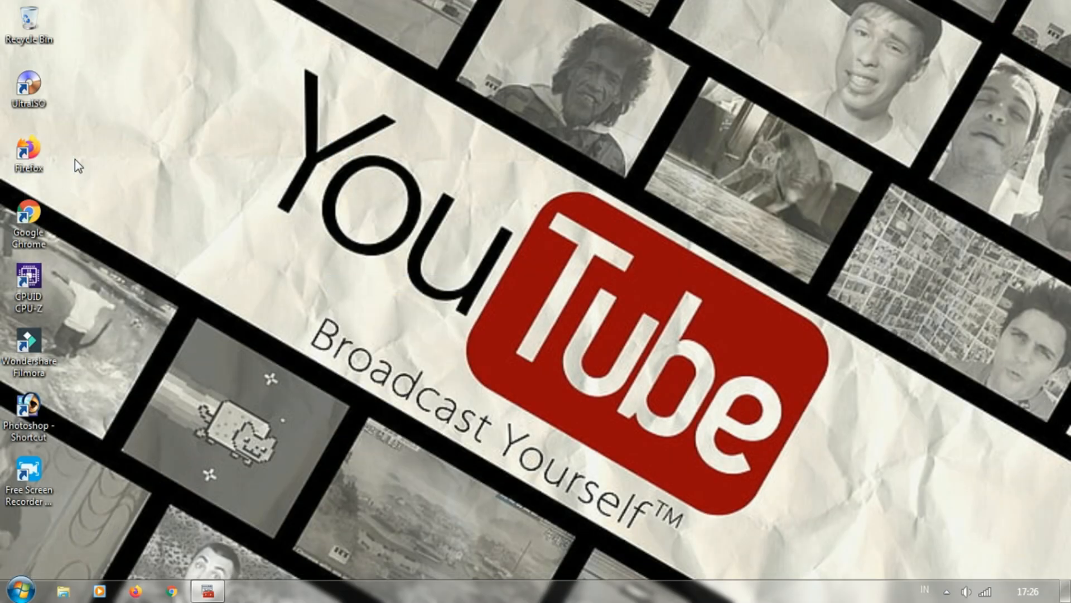
pyautogui.rightClick(39, 165)
pyautogui.click(158, 129)
pyautogui.rightClick(158, 123)
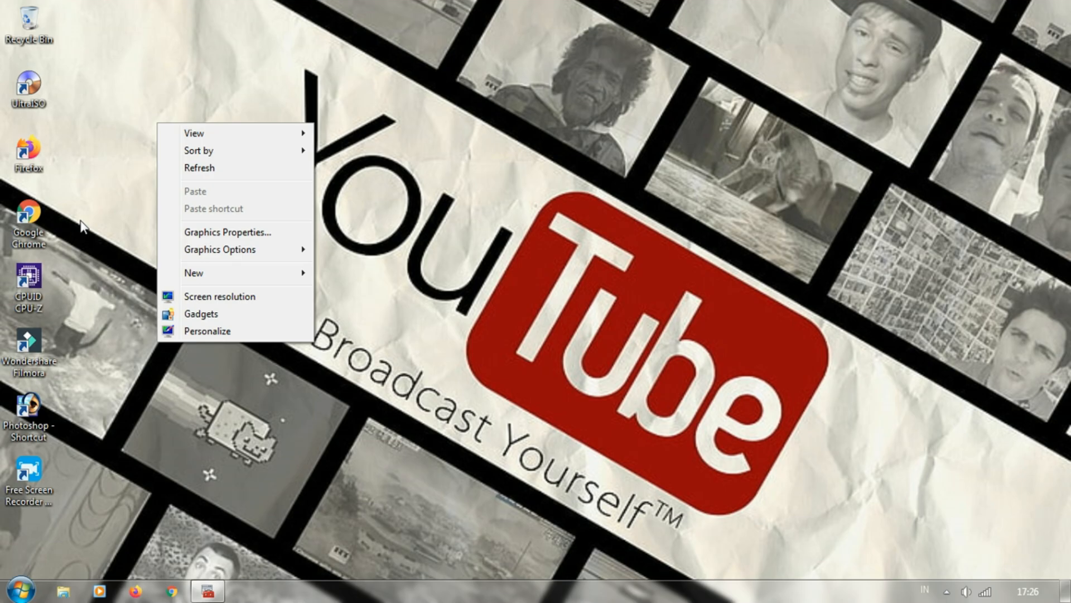